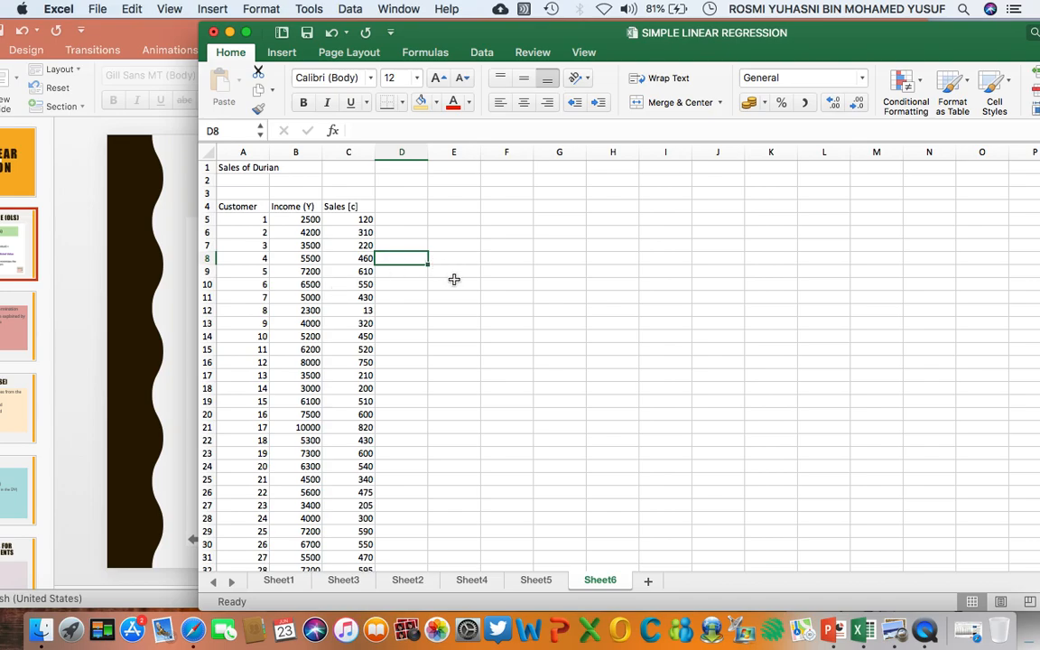
# Step: Open the Regression tool from the data analysis tools and keep the worksheet data in view beside its dialog
pyautogui.moveTo(531, 34); pyautogui.dragTo(366, 40)
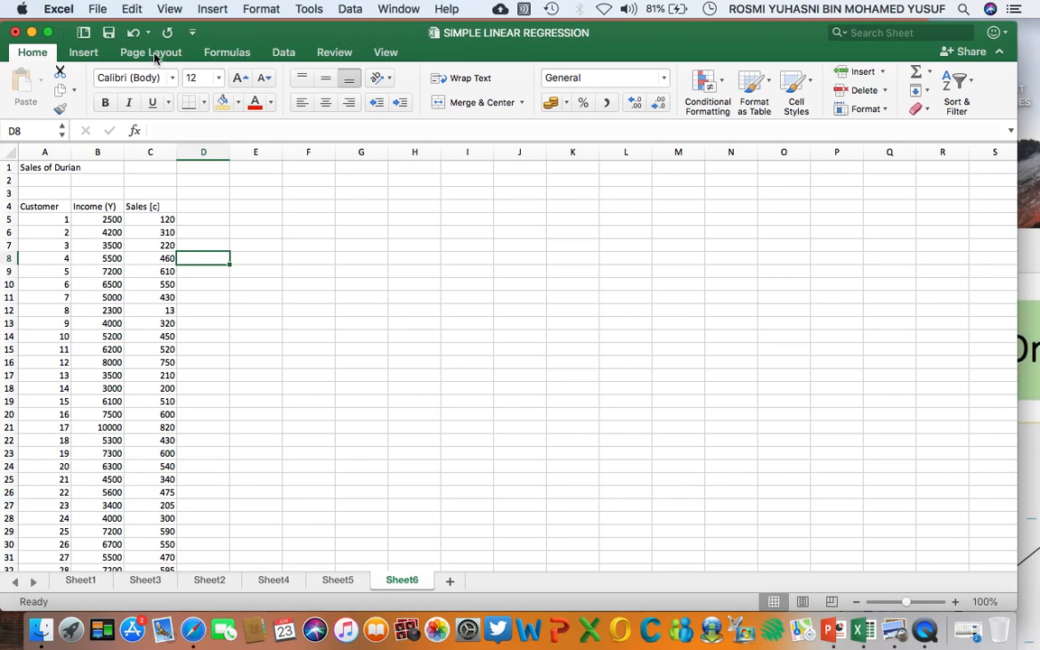
pyautogui.click(285, 54)
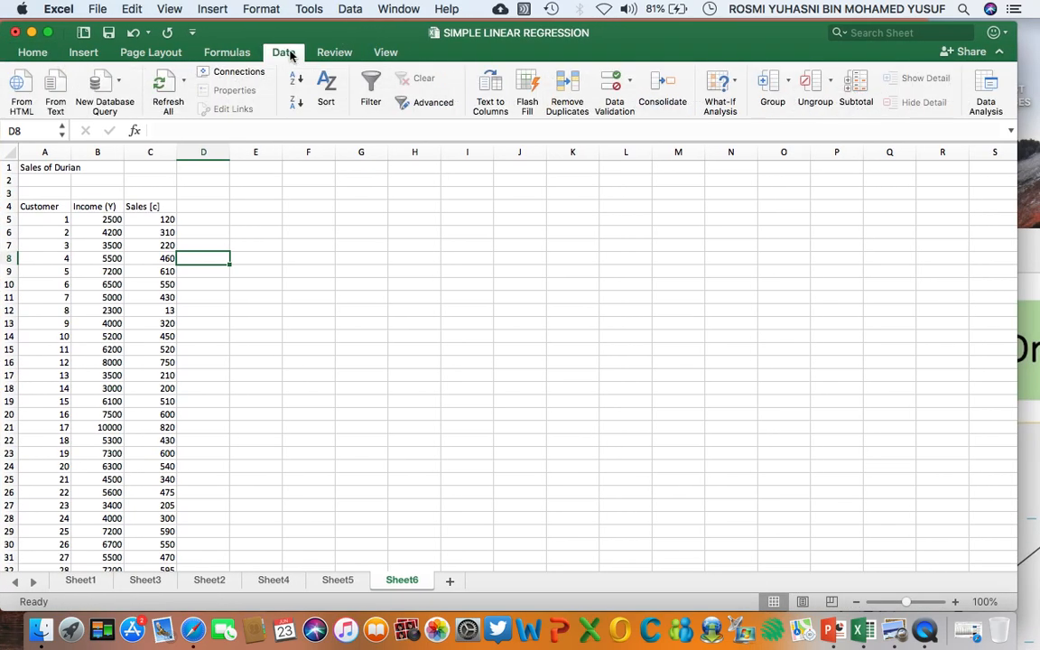
pyautogui.click(986, 96)
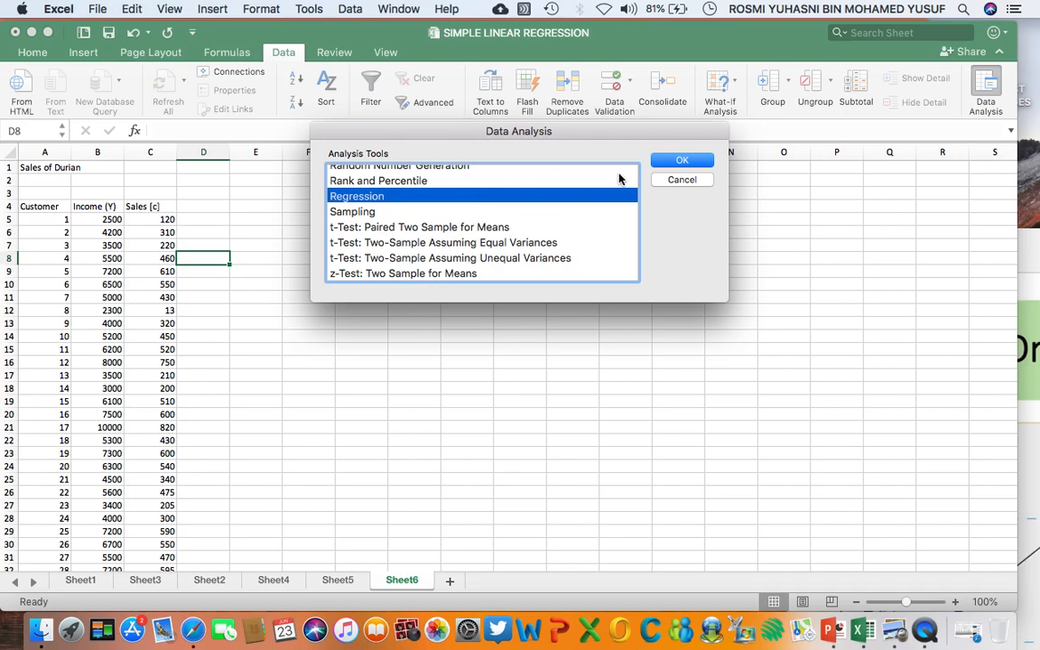
pyautogui.click(678, 160)
pyautogui.moveTo(610, 85); pyautogui.dragTo(811, 89)
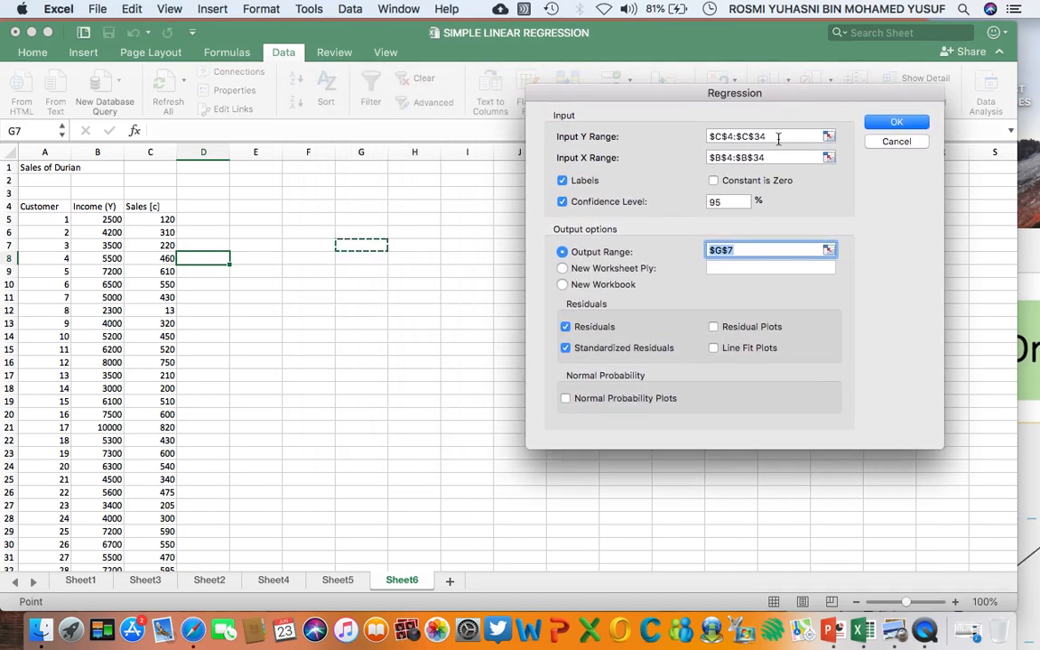
# Step: Clear the existing Y and X input ranges and set the Y range to the Sales column, $C$4:$C$34
pyautogui.click(777, 137)
pyautogui.press('BackSpace')
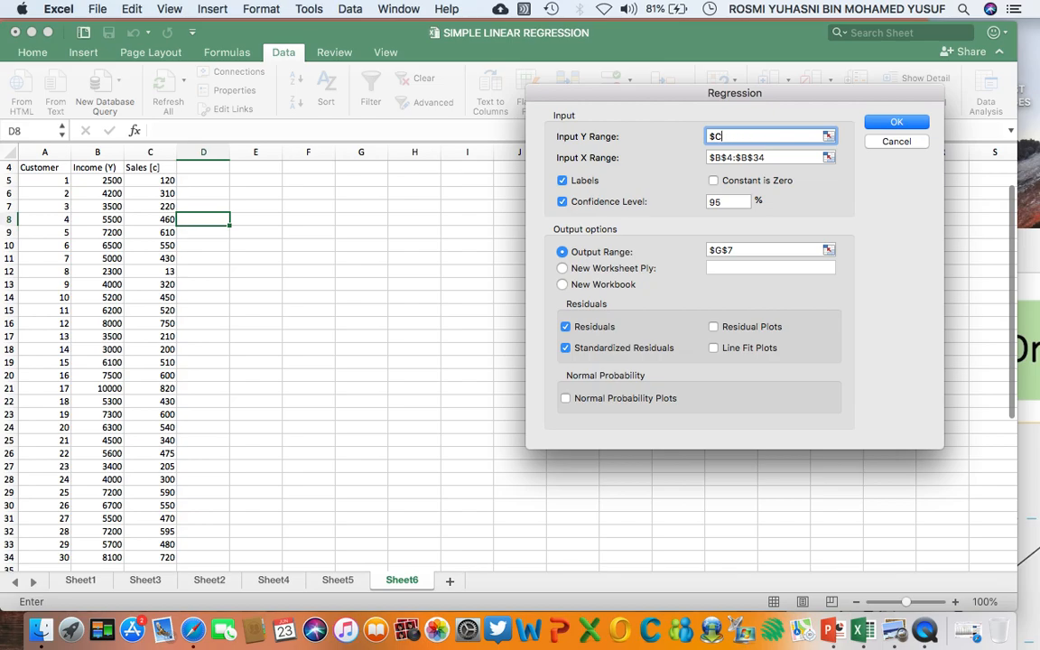
pyautogui.click(767, 157)
pyautogui.press('BackSpace')
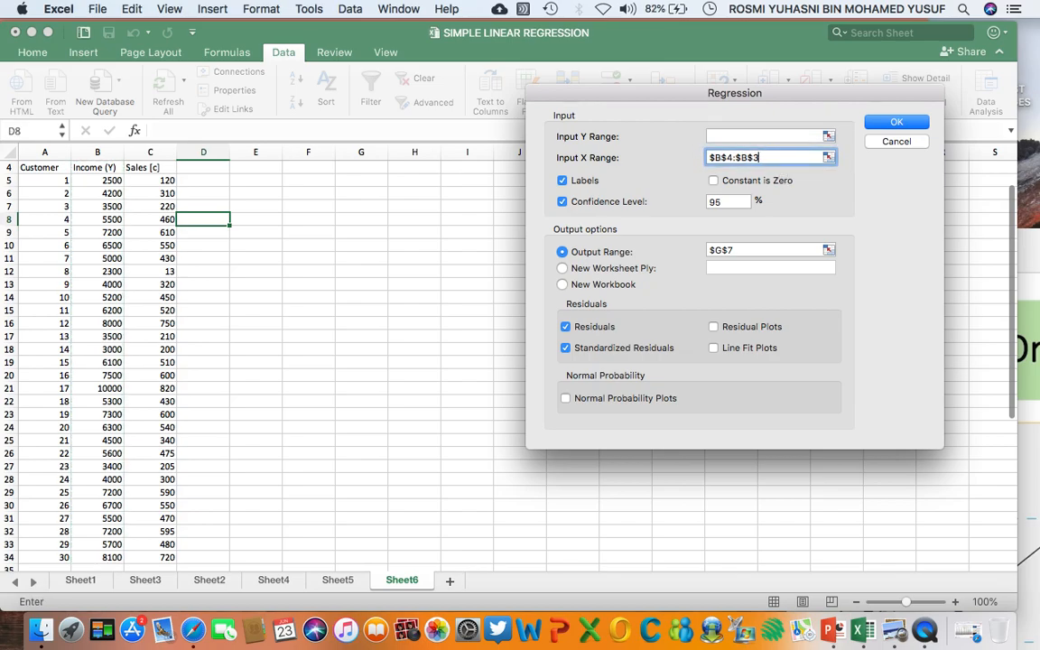
pyautogui.click(741, 138)
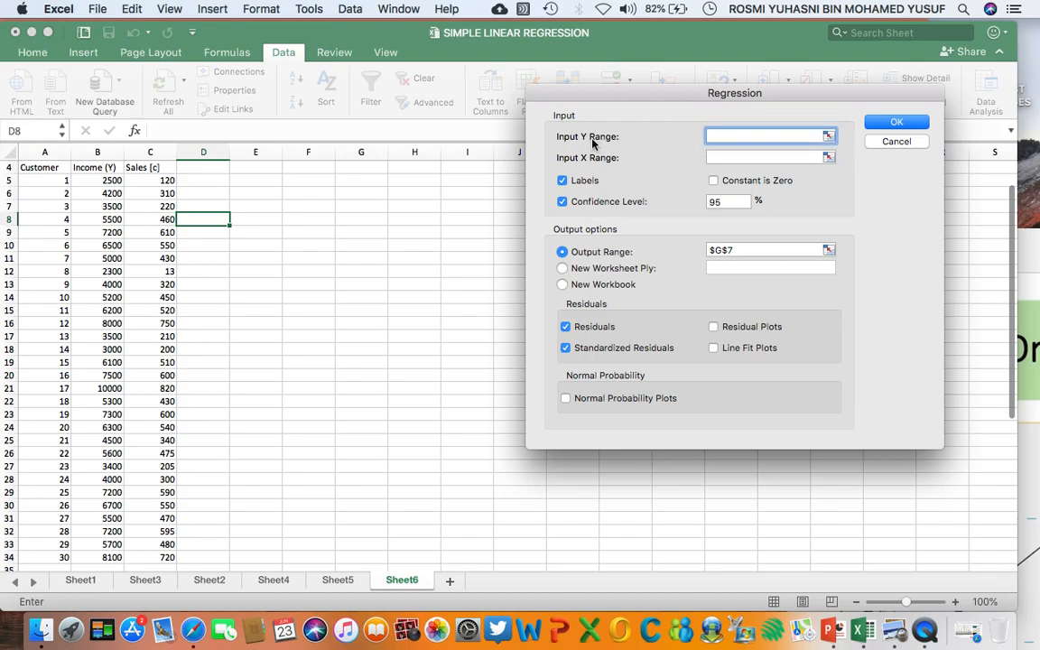
pyautogui.scroll(3, 360, 267)
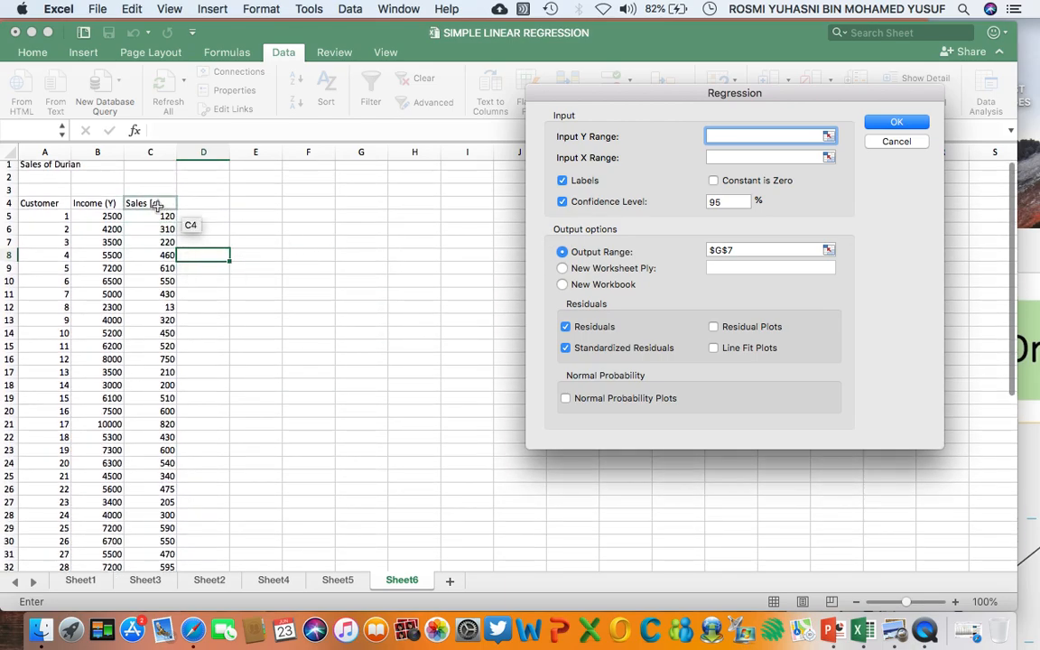
pyautogui.moveTo(147, 204); pyautogui.dragTo(159, 546)
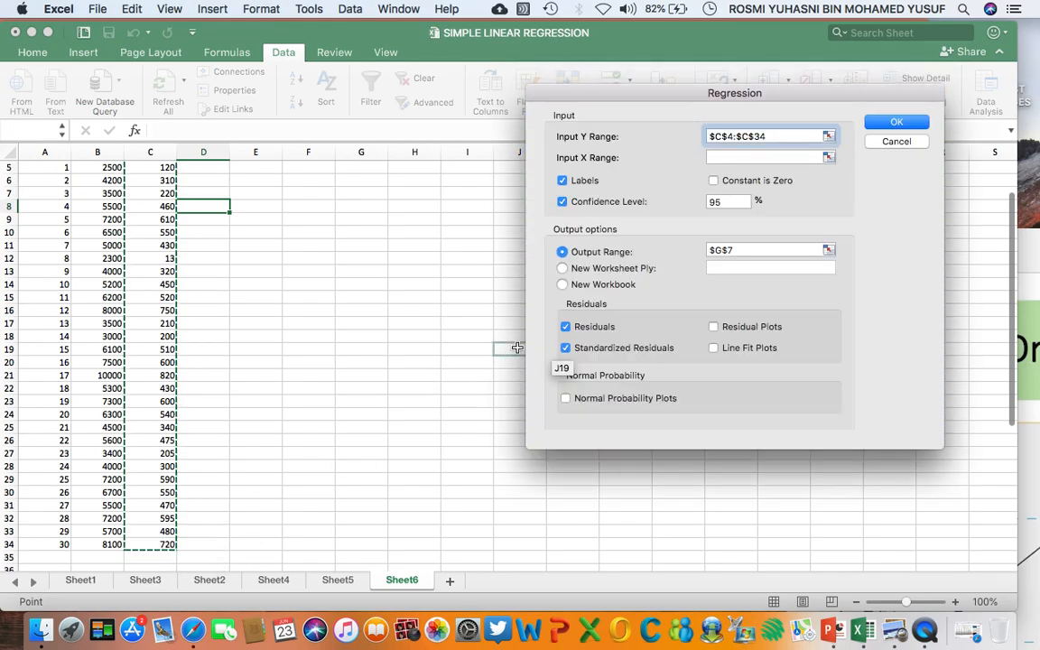
# Step: Set the regression's X input range to the Income column including its header, $B$4:$B$34
pyautogui.click(740, 157)
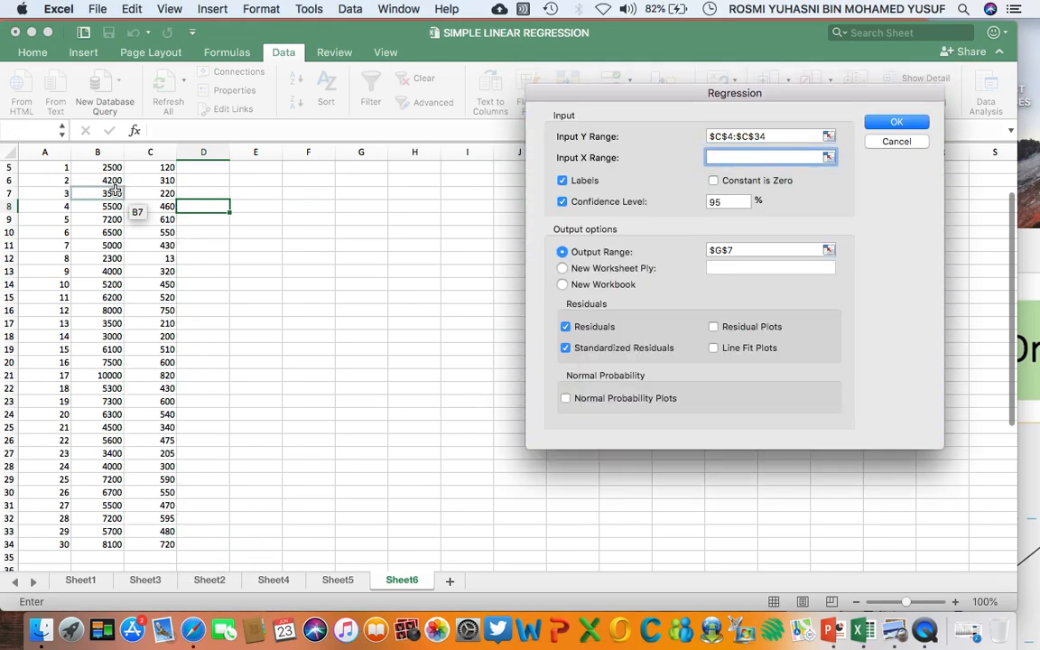
pyautogui.scroll(2, 136, 248)
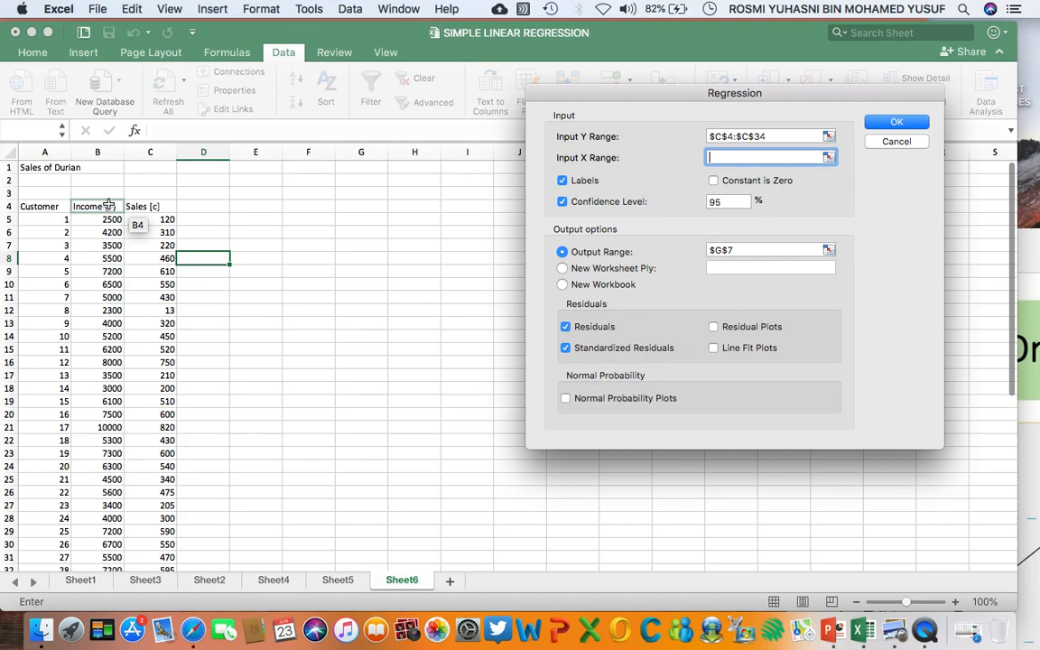
pyautogui.moveTo(107, 205); pyautogui.dragTo(109, 546)
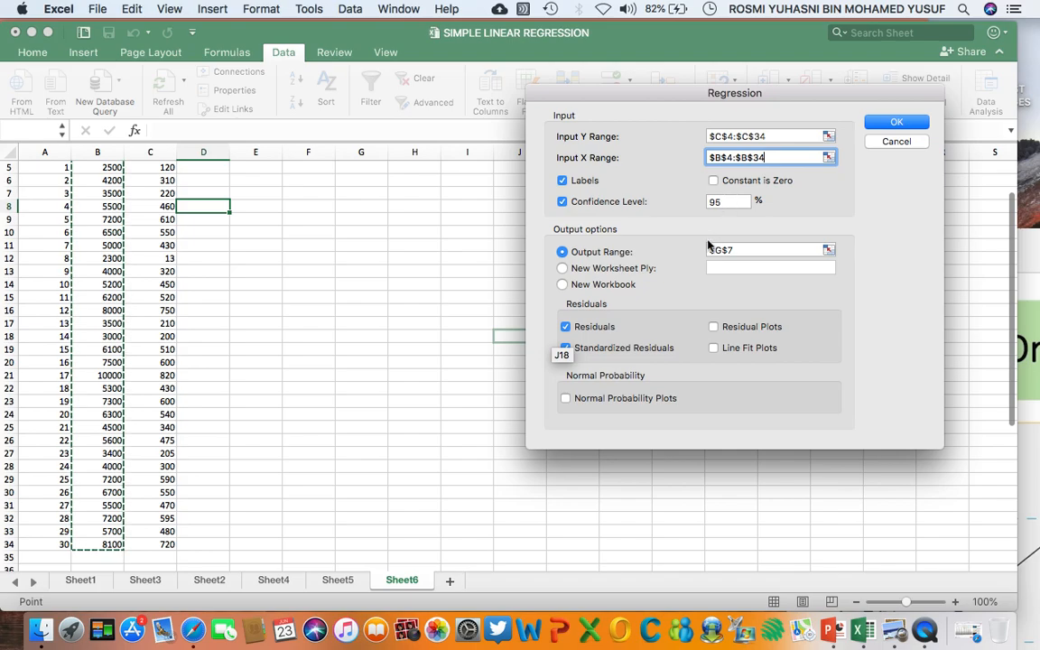
# Step: Set the regression's output range to cell $G$5
pyautogui.click(757, 249)
pyautogui.scroll(2, 384, 275)
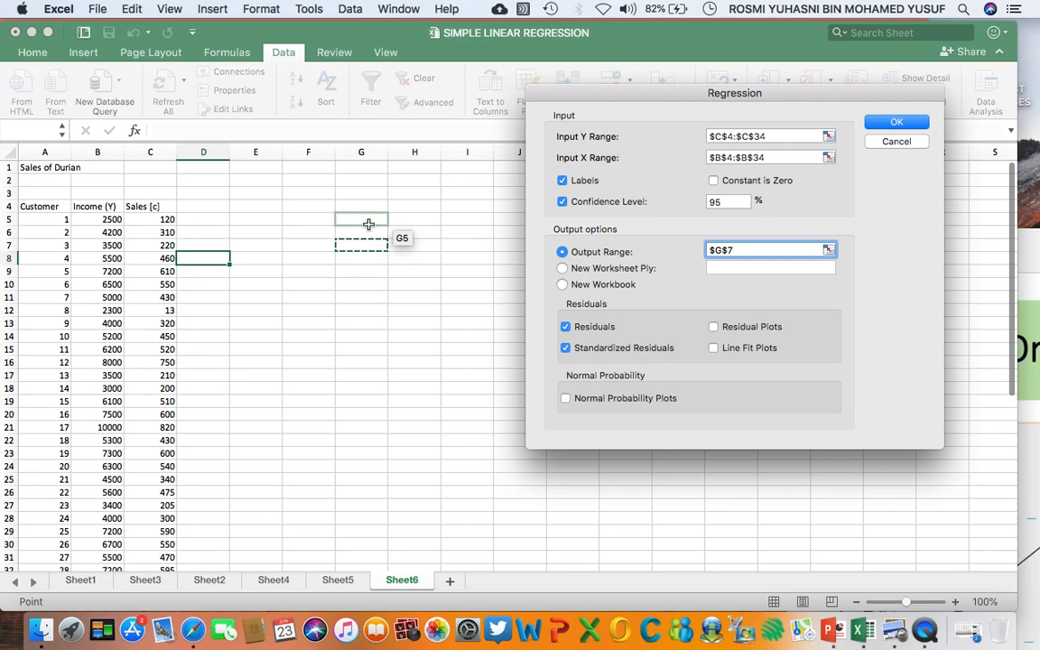
pyautogui.click(369, 222)
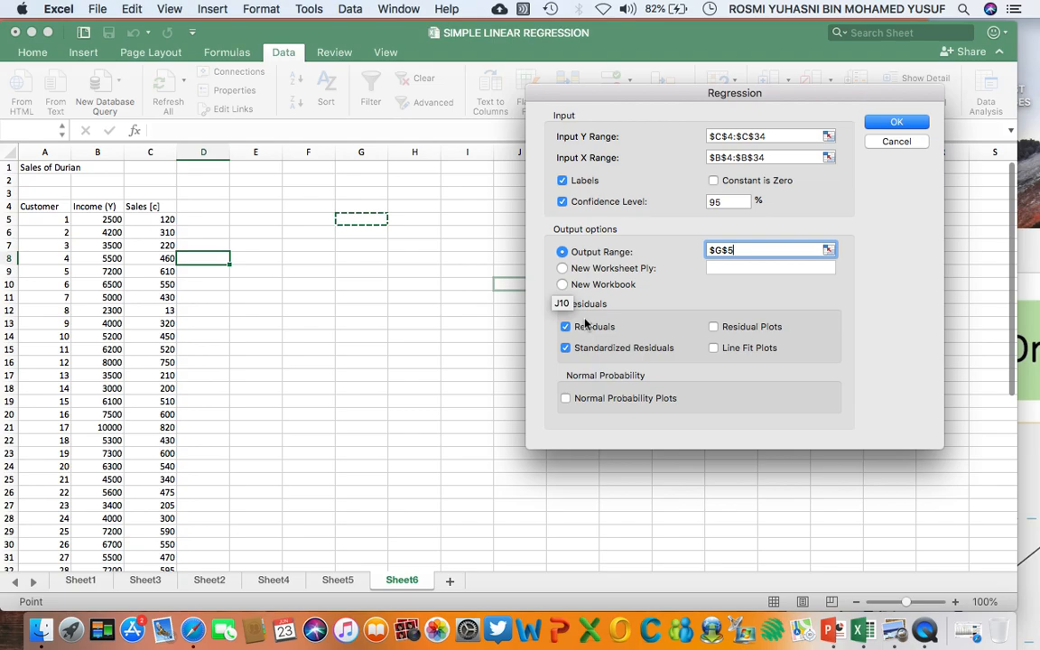
# Step: Turn off Residuals and Standardized Residuals and run the regression
pyautogui.click(565, 328)
pyautogui.click(565, 348)
pyautogui.click(896, 125)
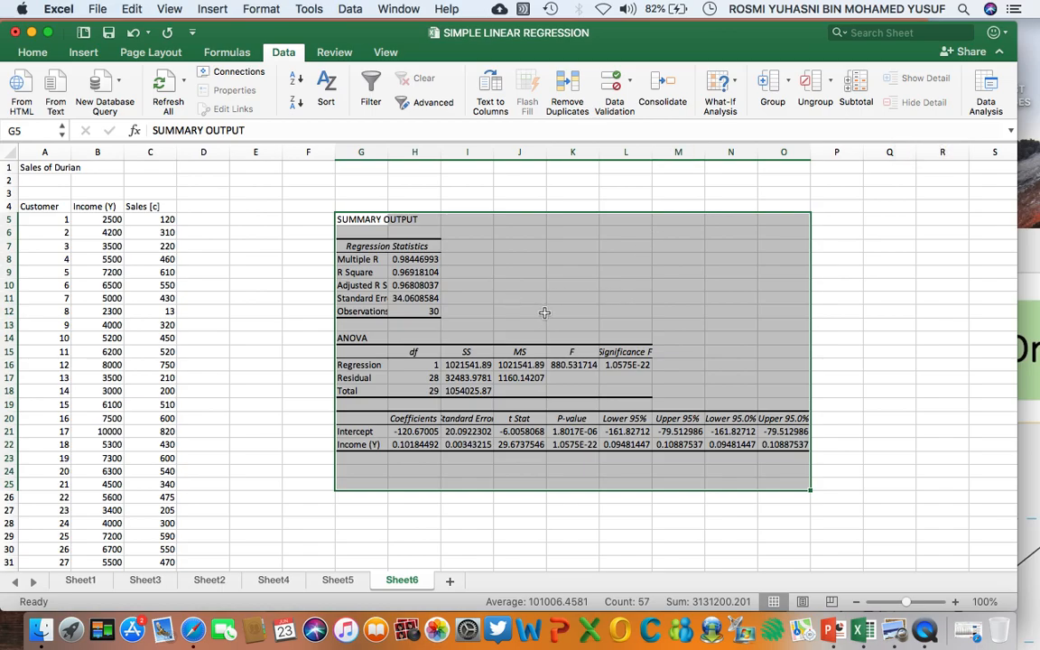
# Step: Widen columns G, H and I of the summary output so their labels and numbers fit in full
pyautogui.scroll(5, 544, 313)
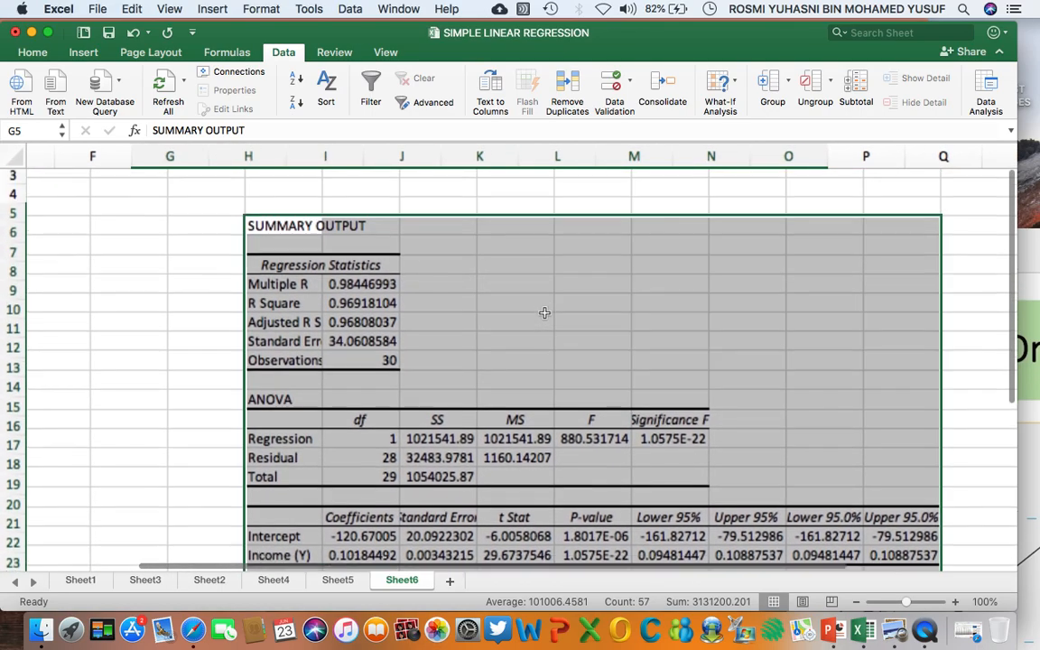
pyautogui.scroll(-2, 544, 312)
pyautogui.scroll(3, 545, 312)
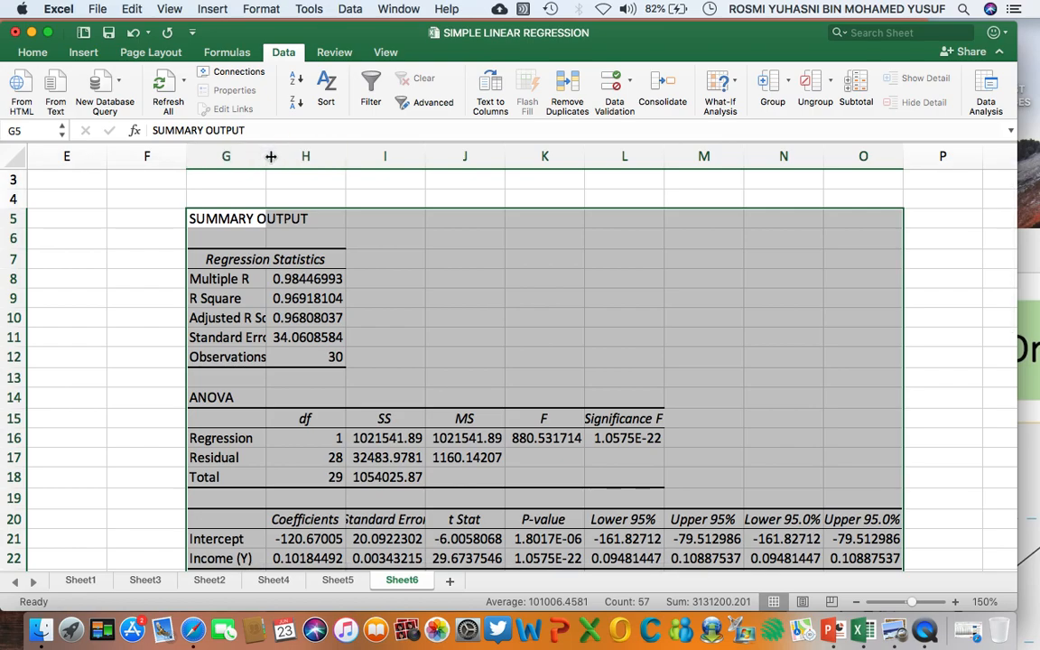
pyautogui.moveTo(268, 156); pyautogui.dragTo(316, 155)
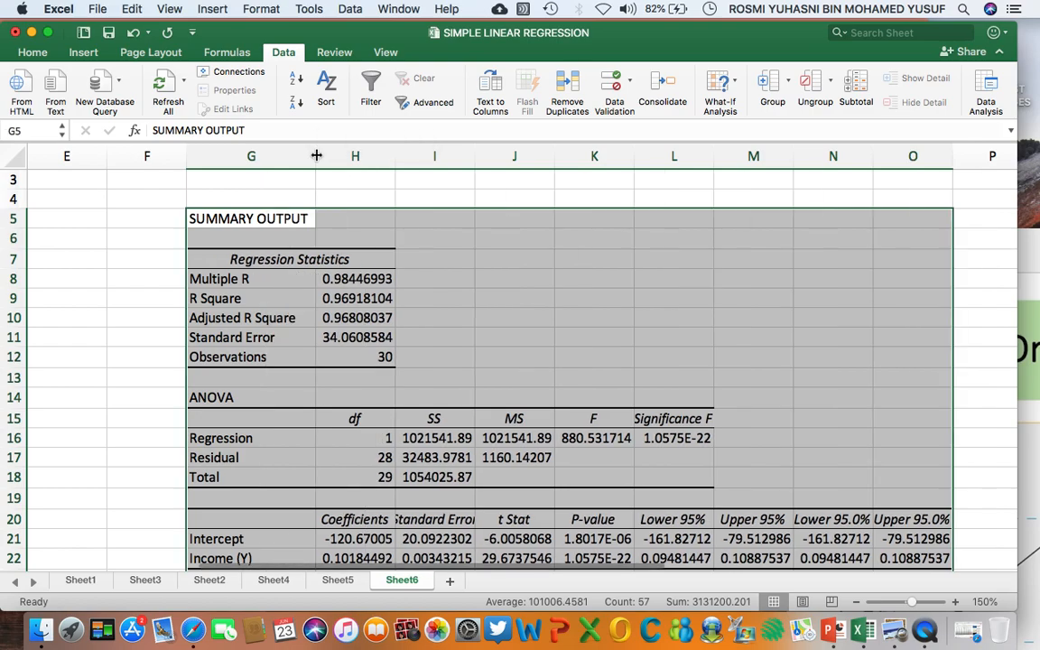
pyautogui.scroll(-3, 484, 251)
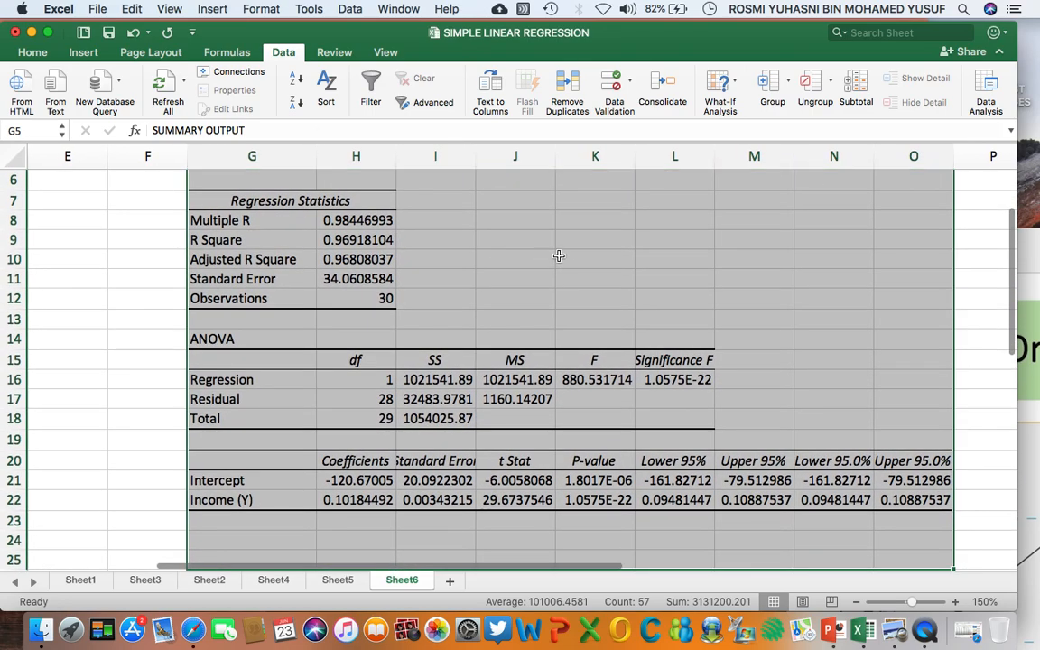
pyautogui.moveTo(395, 156); pyautogui.dragTo(442, 156)
pyautogui.moveTo(517, 151); pyautogui.dragTo(568, 153)
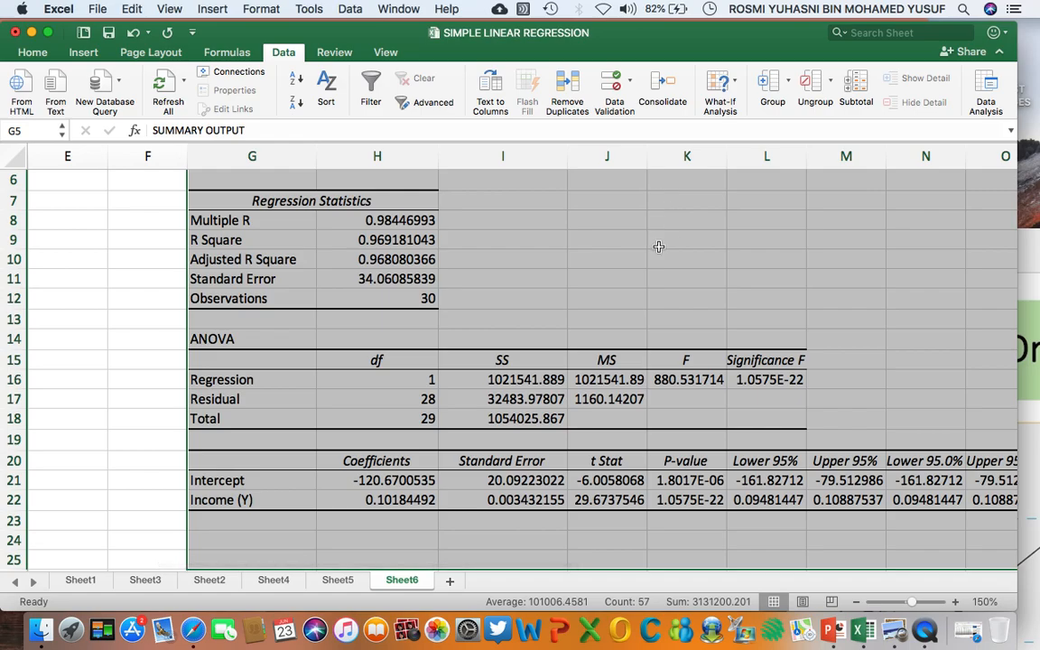
# Step: Highlight the R Square and Standard Error values in the regression statistics with the light orange fill
pyautogui.scroll(1, 658, 246)
pyautogui.hscroll(2, 658, 246)
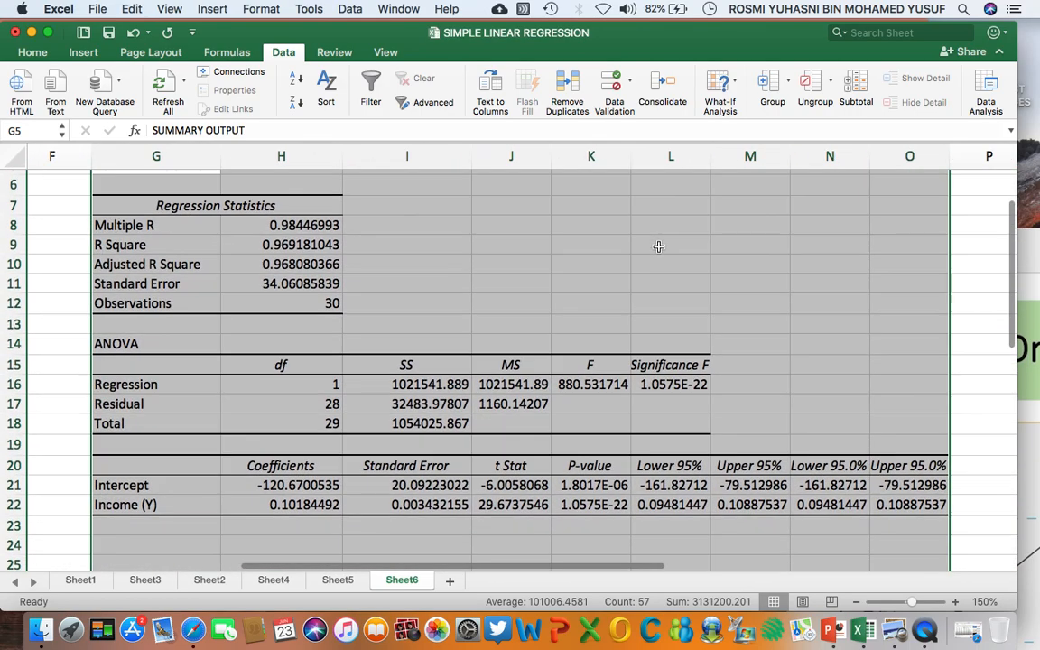
pyautogui.hscroll(1, 658, 247)
pyautogui.scroll(1, 658, 246)
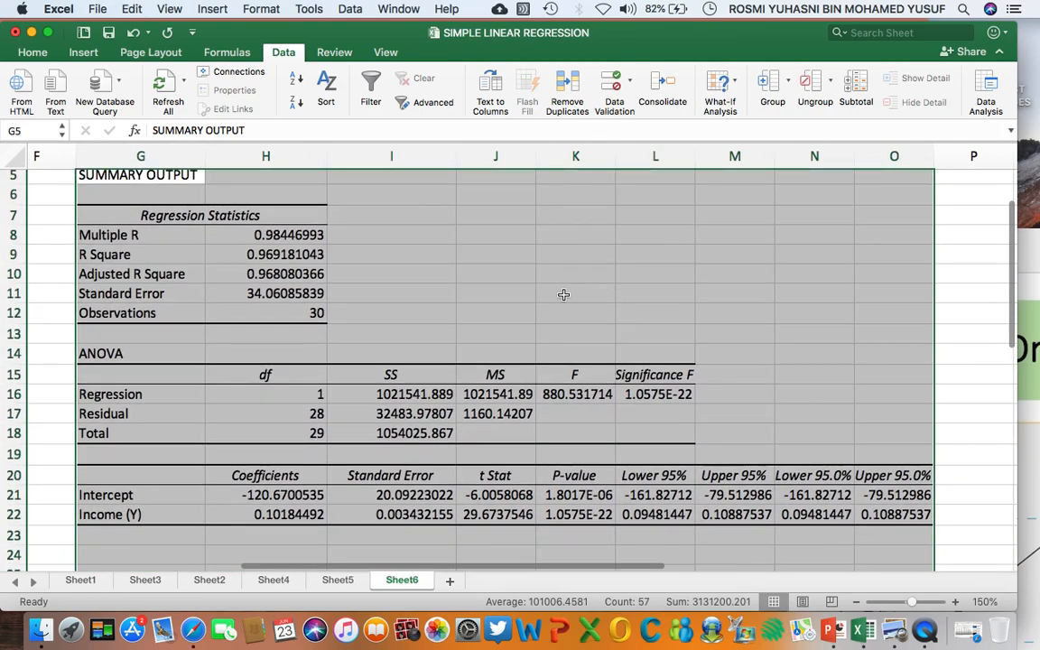
pyautogui.scroll(1, 511, 294)
pyautogui.hscroll(-1, 511, 294)
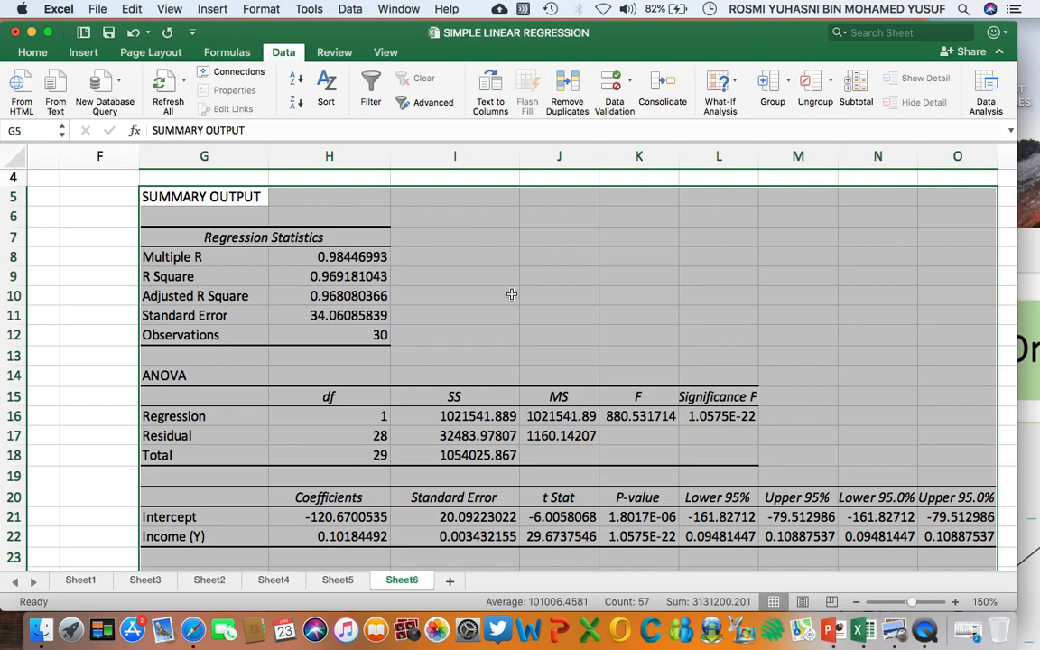
pyautogui.click(437, 301)
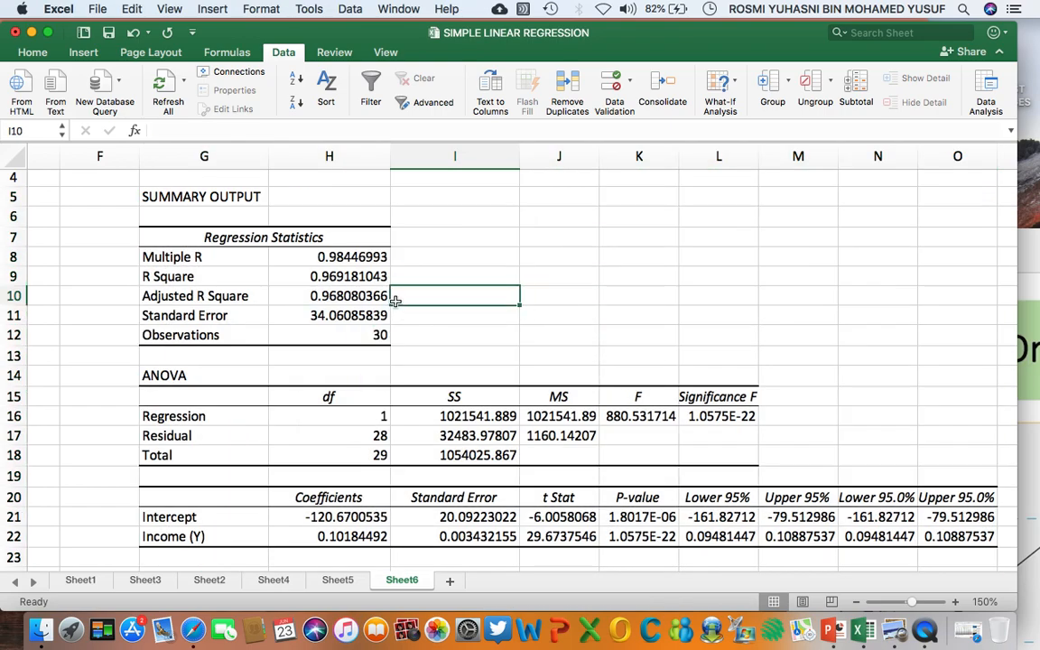
pyautogui.click(336, 276)
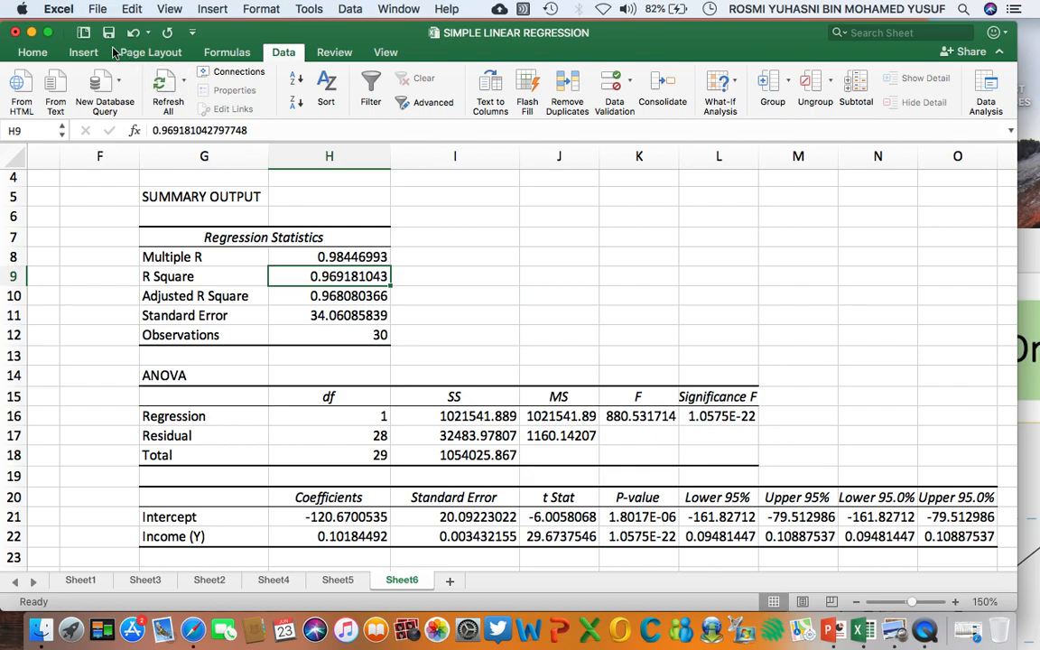
pyautogui.click(36, 52)
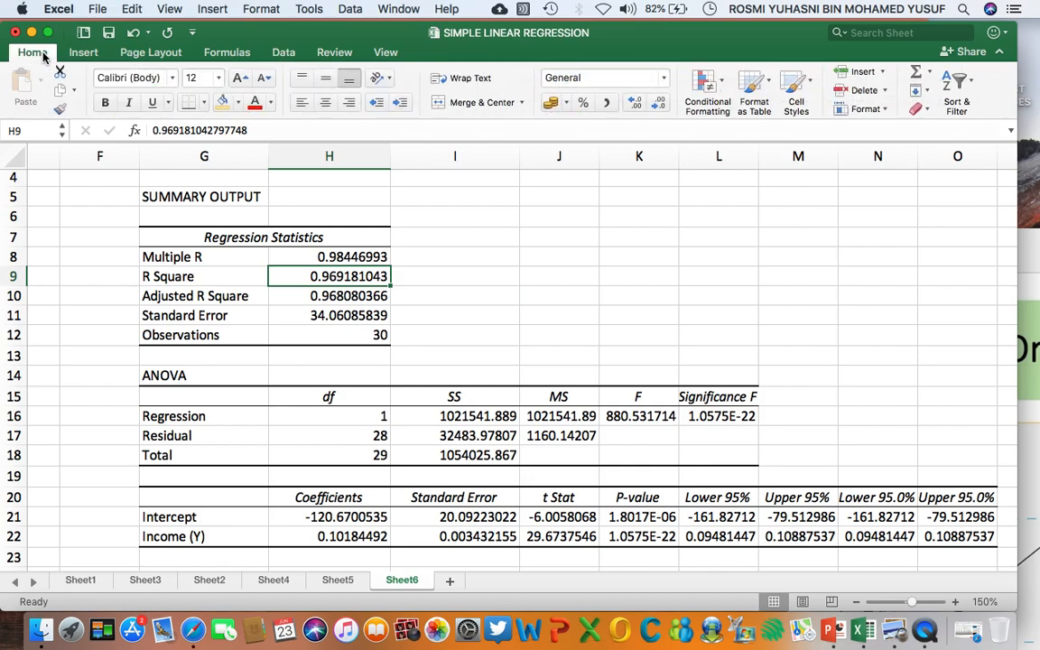
pyautogui.click(223, 103)
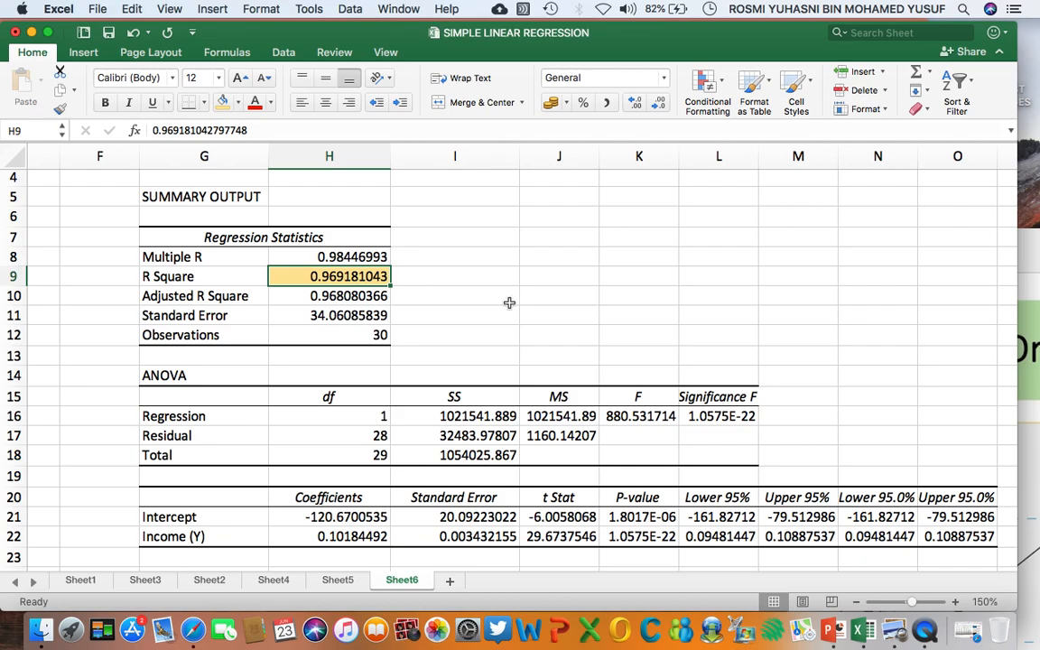
pyautogui.click(358, 315)
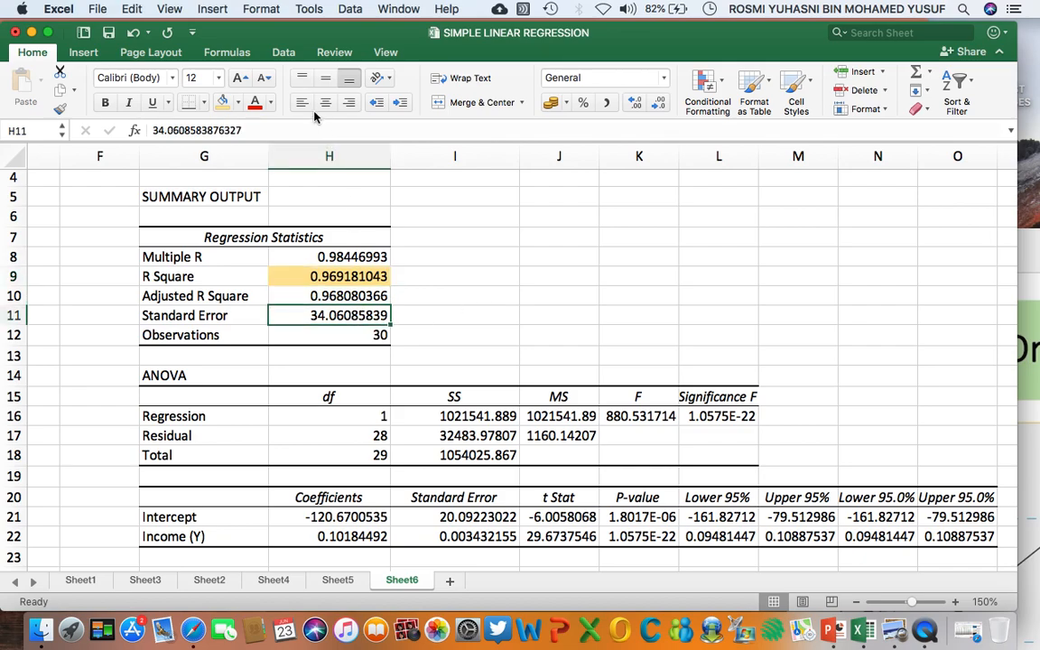
pyautogui.click(222, 101)
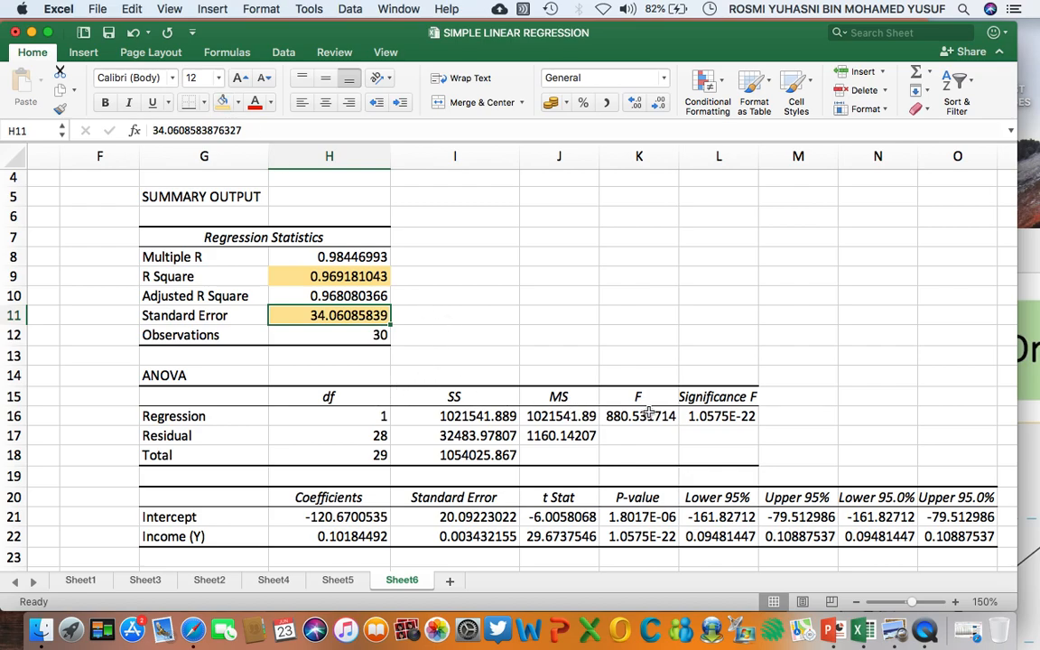
# Step: Apply the light orange fill to the ANOVA F and Significance F values and to the Intercept and Income (Y) coefficients
pyautogui.moveTo(646, 416); pyautogui.dragTo(709, 418)
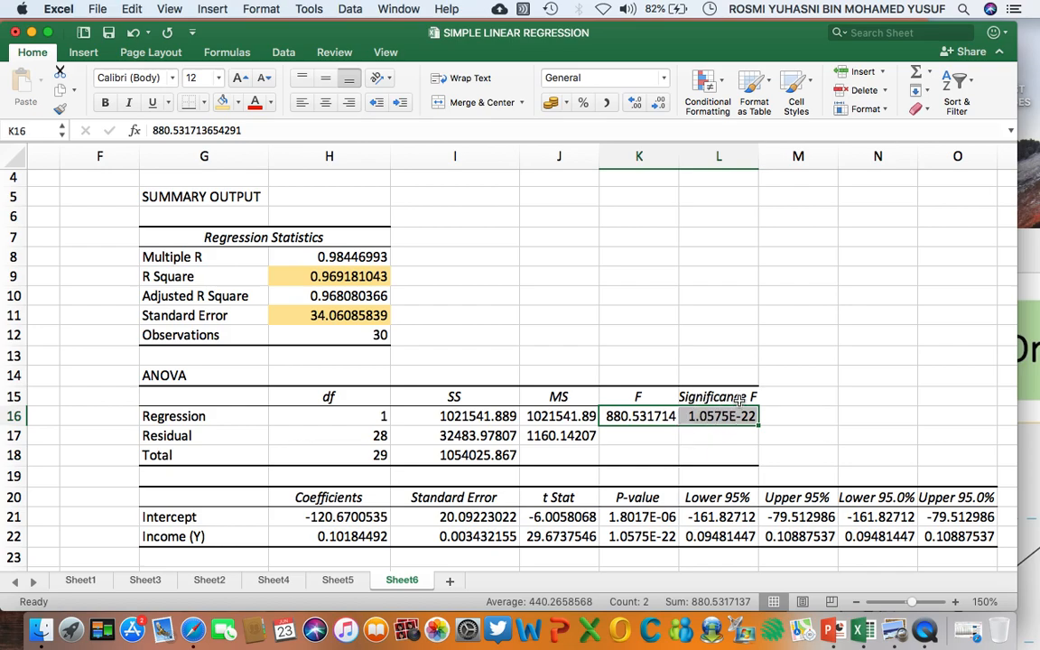
pyautogui.click(221, 102)
pyautogui.click(636, 326)
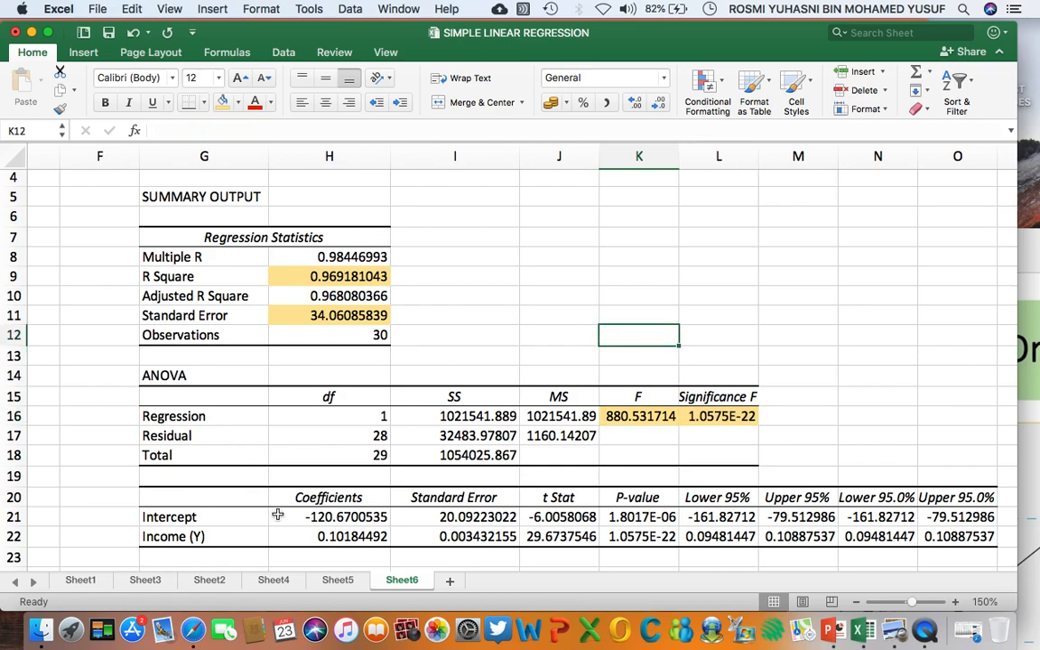
pyautogui.moveTo(280, 517); pyautogui.dragTo(297, 539)
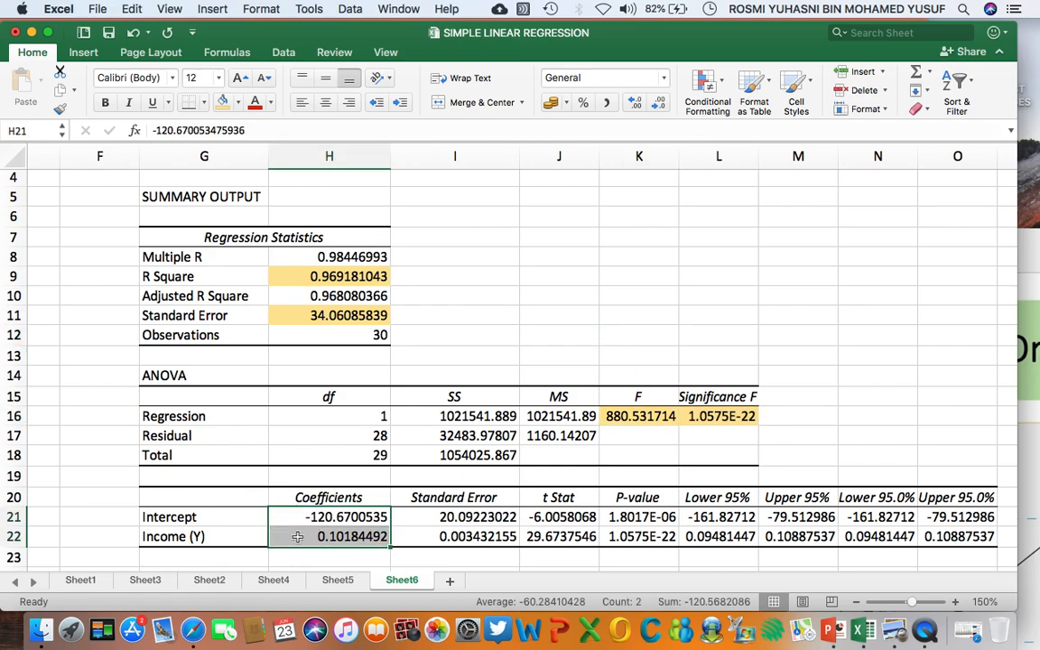
pyautogui.click(226, 105)
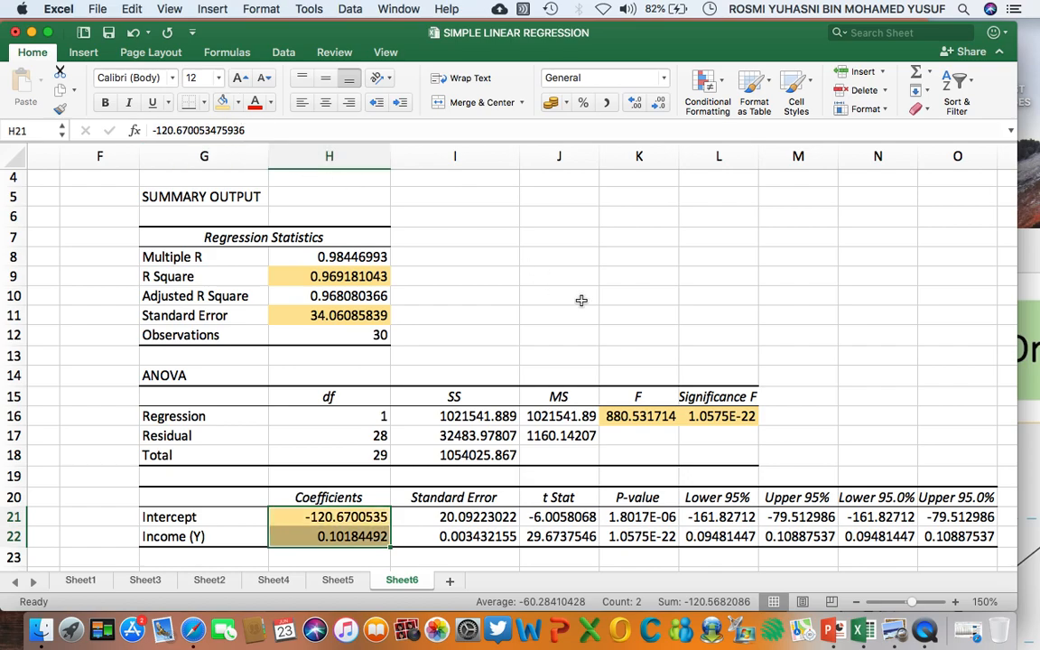
# Step: Apply the light orange fill to the Lower 95% and Upper 95% values of the Intercept and Income (Y) rows
pyautogui.hscroll(3, 629, 384)
pyautogui.scroll(-1, 629, 384)
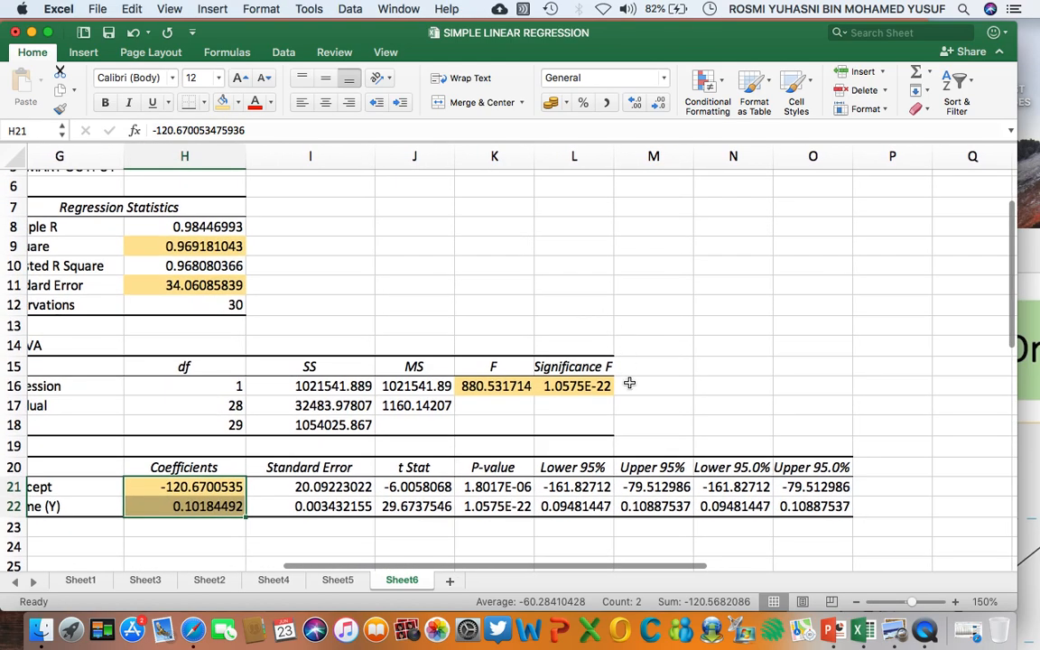
pyautogui.click(571, 486)
pyautogui.moveTo(571, 487); pyautogui.dragTo(650, 506)
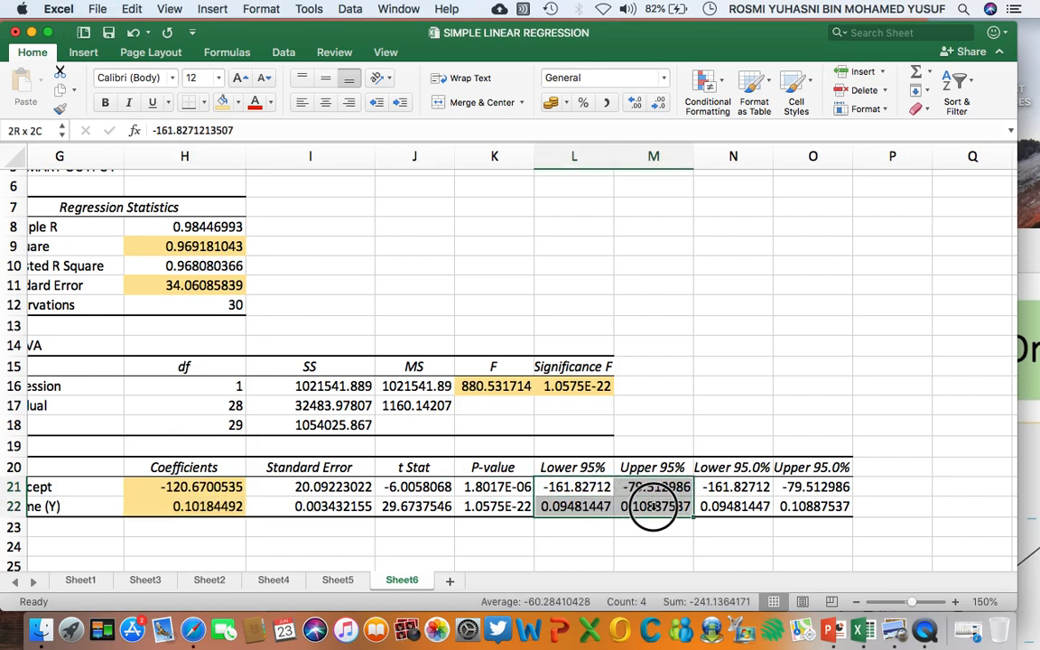
pyautogui.click(222, 102)
pyautogui.hscroll(-3, 404, 313)
pyautogui.scroll(3, 404, 313)
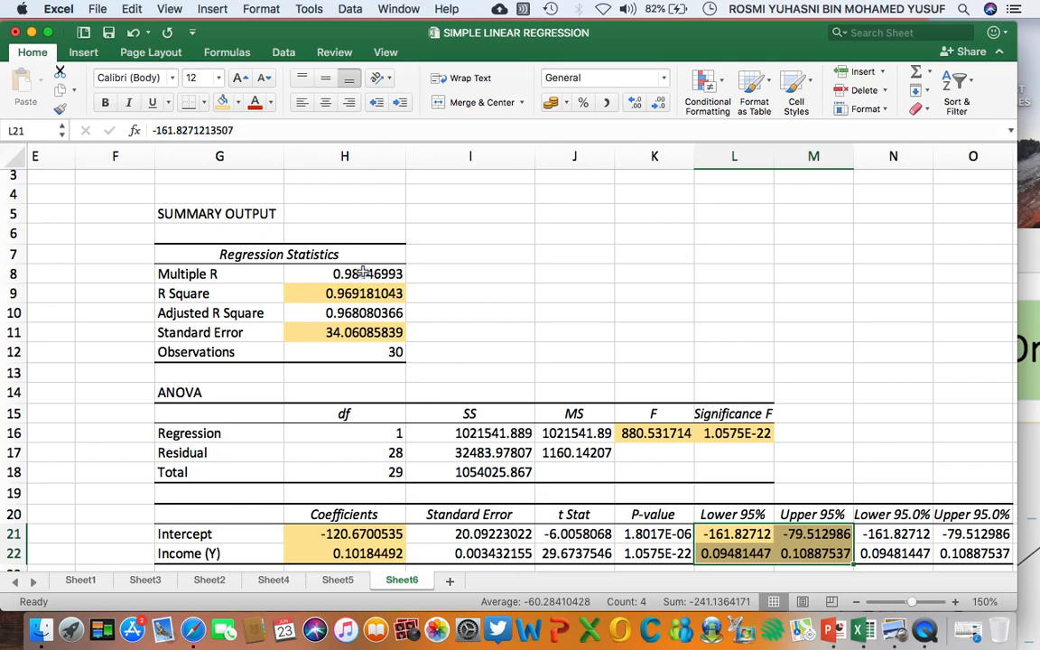
# Step: Format the Significance F value in the ANOVA table as a Number with 3 decimal places
pyautogui.scroll(-1, 497, 278)
pyautogui.hscroll(1, 496, 278)
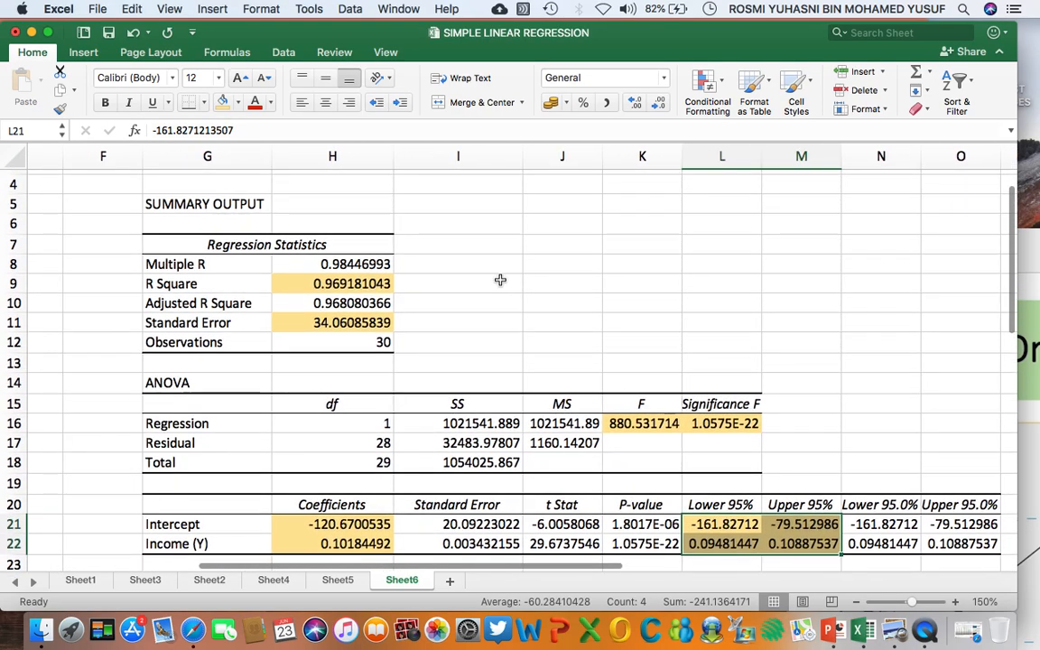
pyautogui.click(722, 427)
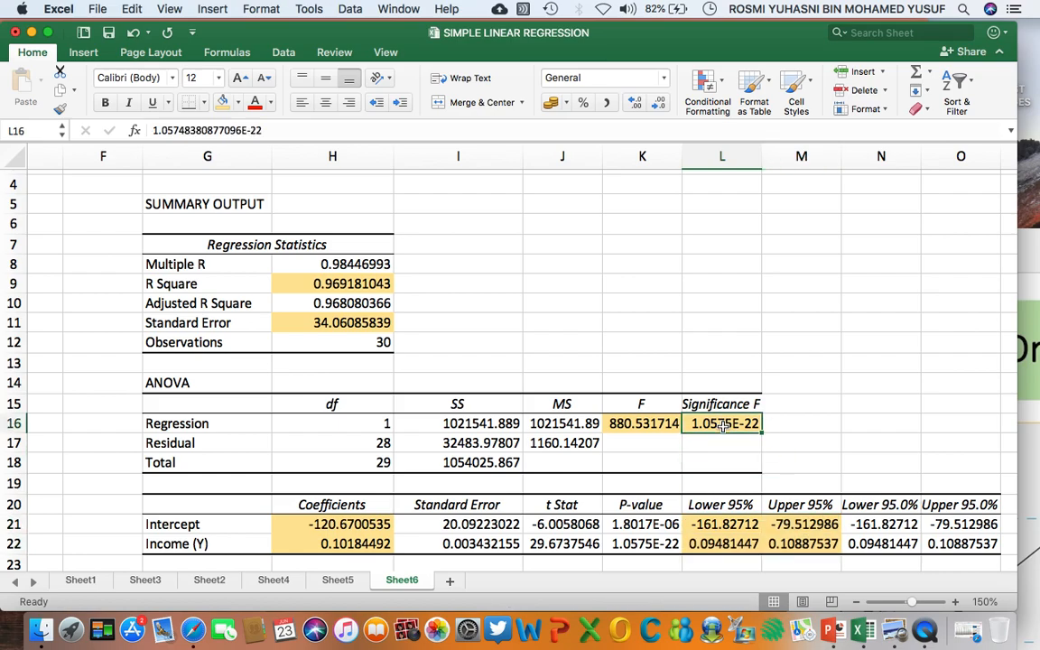
pyautogui.rightClick(722, 427)
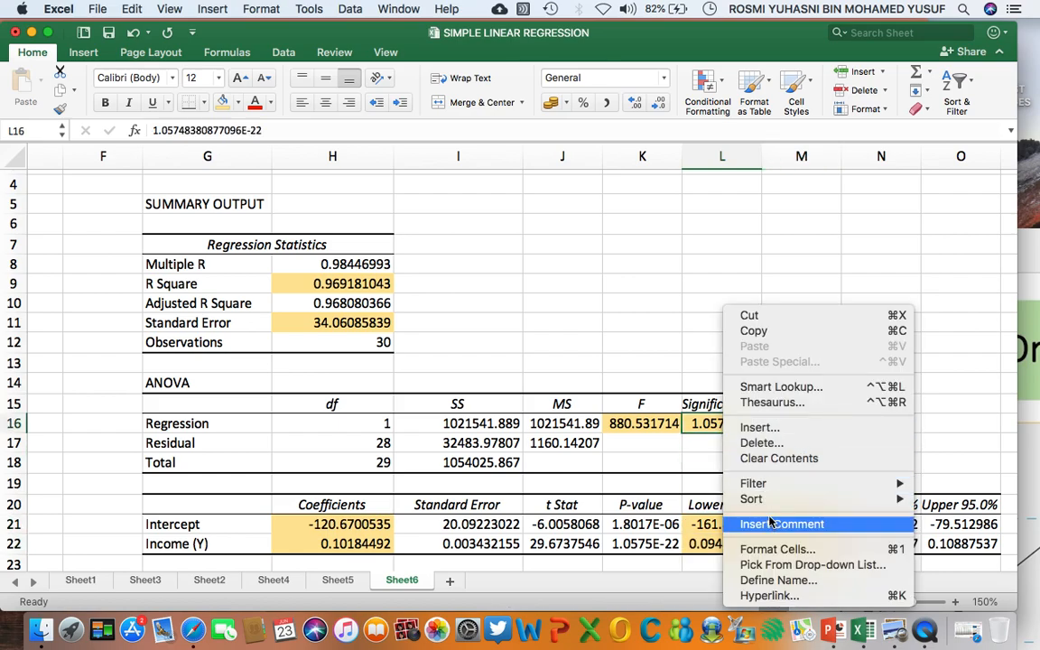
pyautogui.click(773, 549)
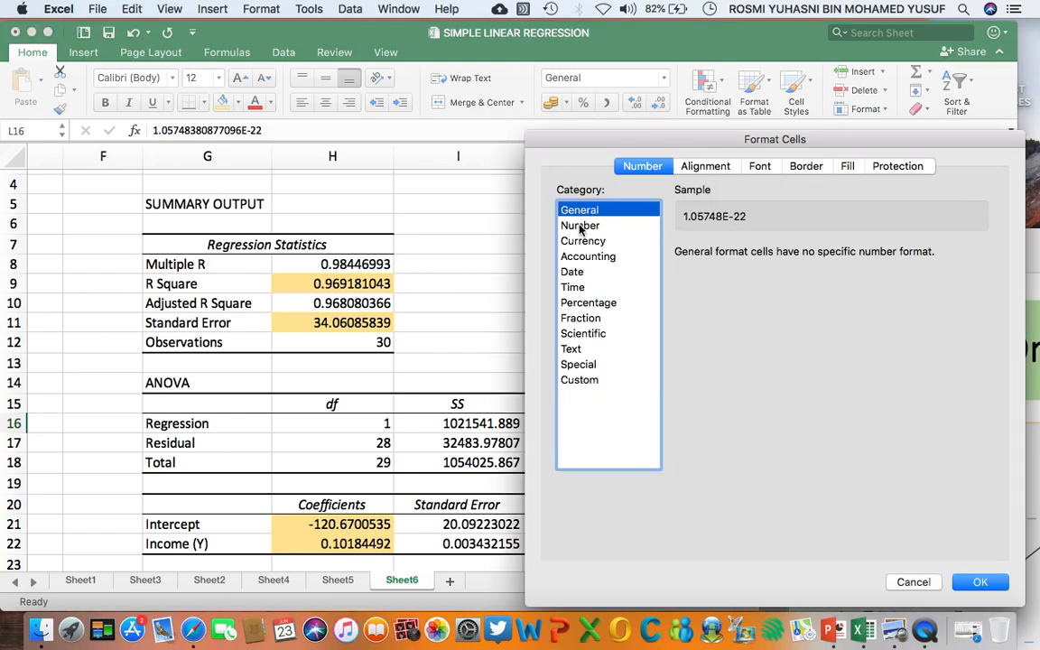
pyautogui.click(581, 225)
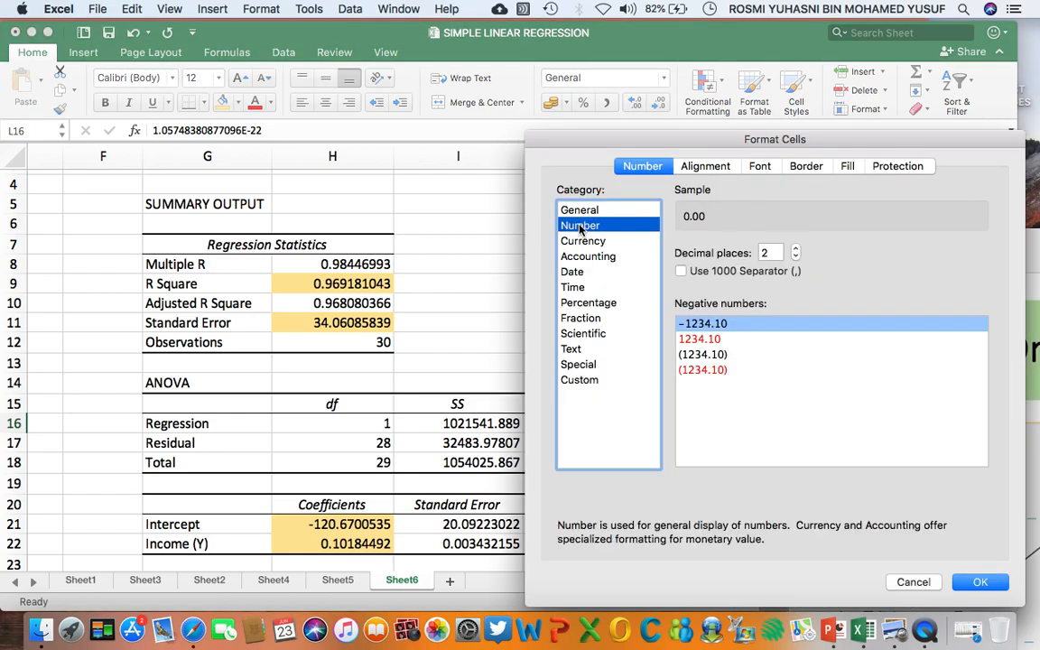
pyautogui.click(796, 250)
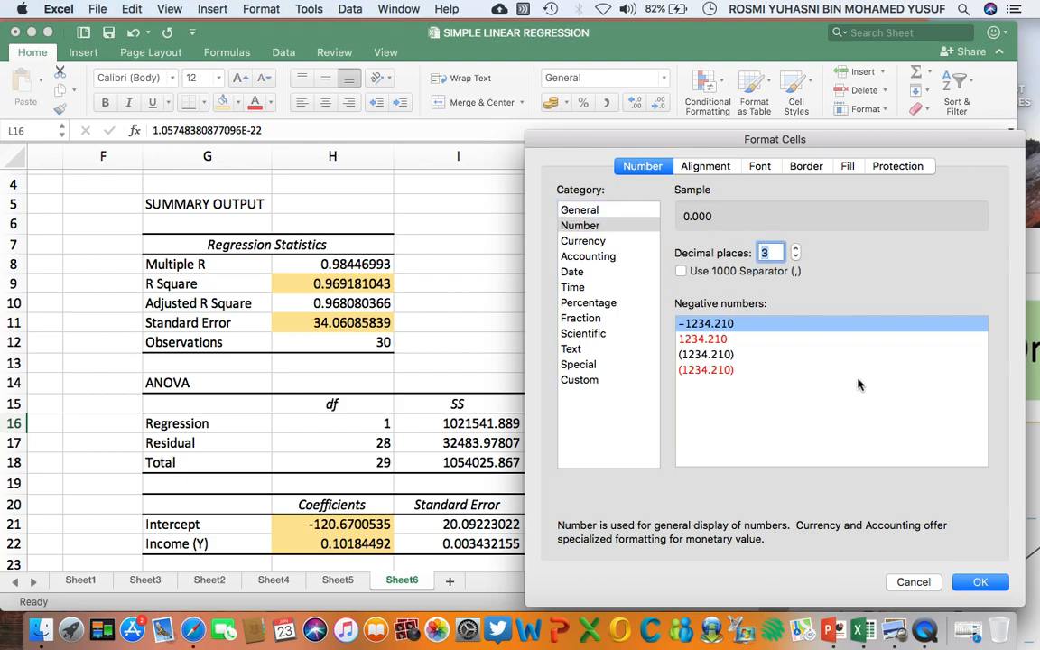
pyautogui.click(980, 583)
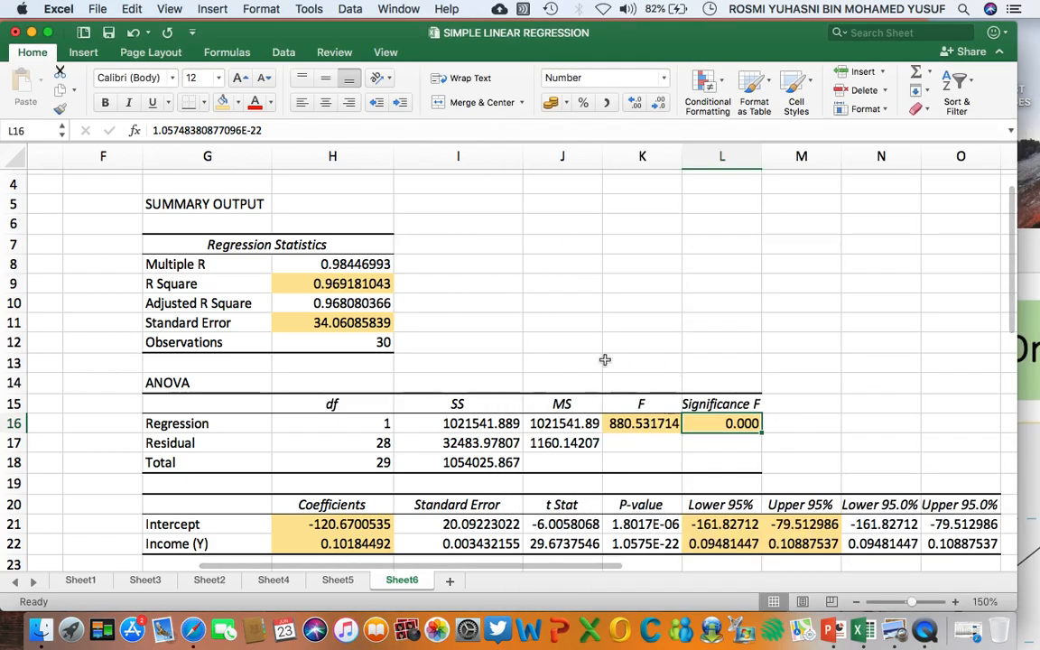
# Step: Format the Intercept's P-value as a Number with 3 decimal places
pyautogui.scroll(-3, 604, 360)
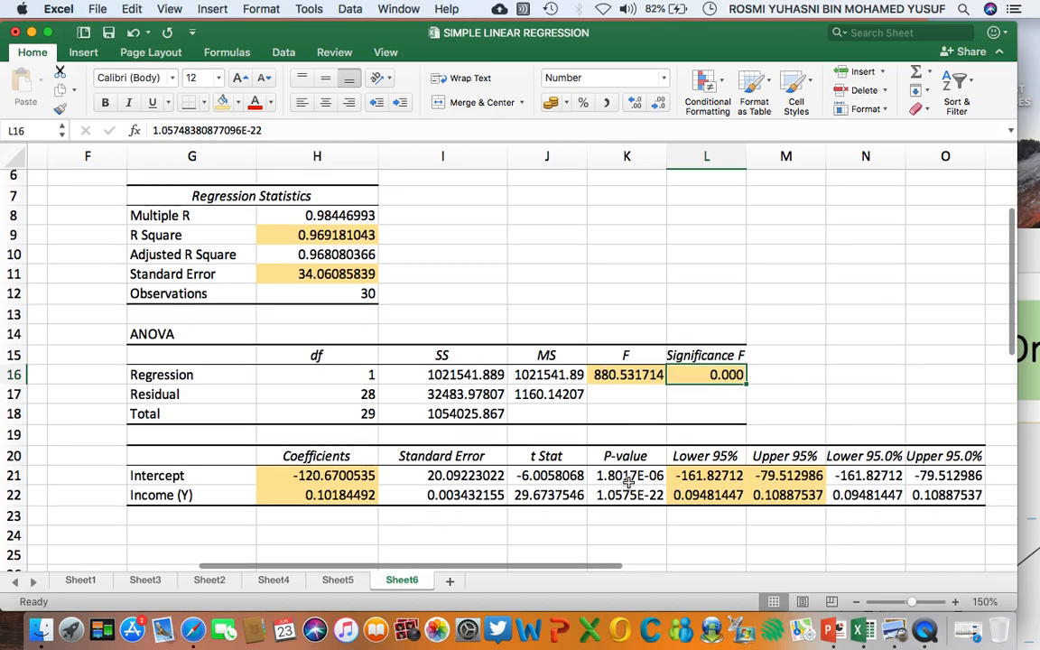
pyautogui.click(629, 477)
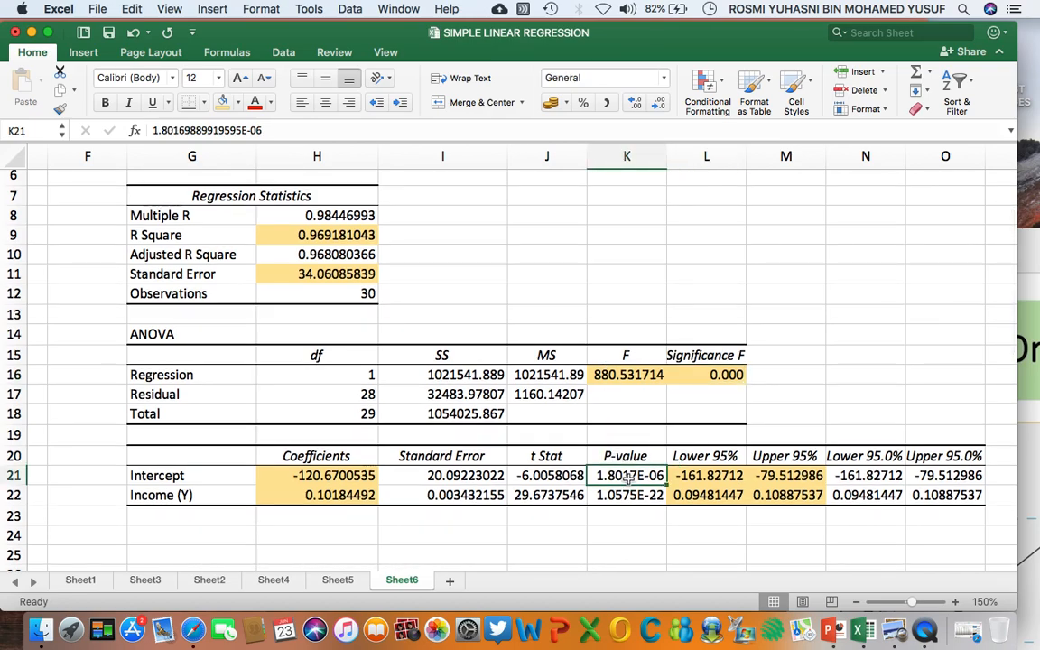
pyautogui.rightClick(629, 476)
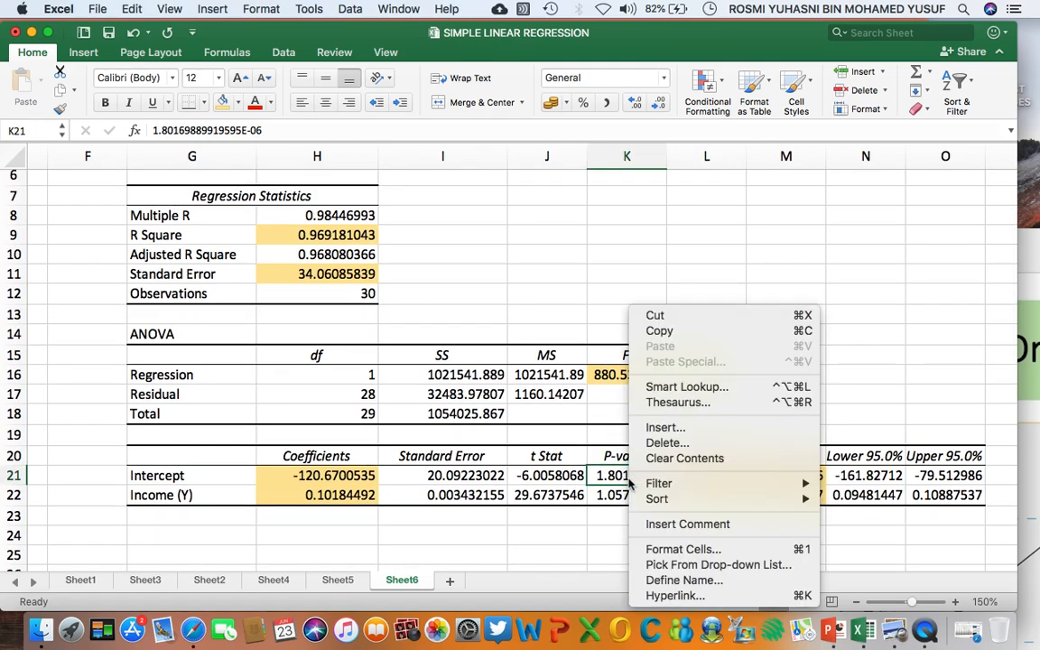
pyautogui.click(691, 549)
pyautogui.press('super+1')
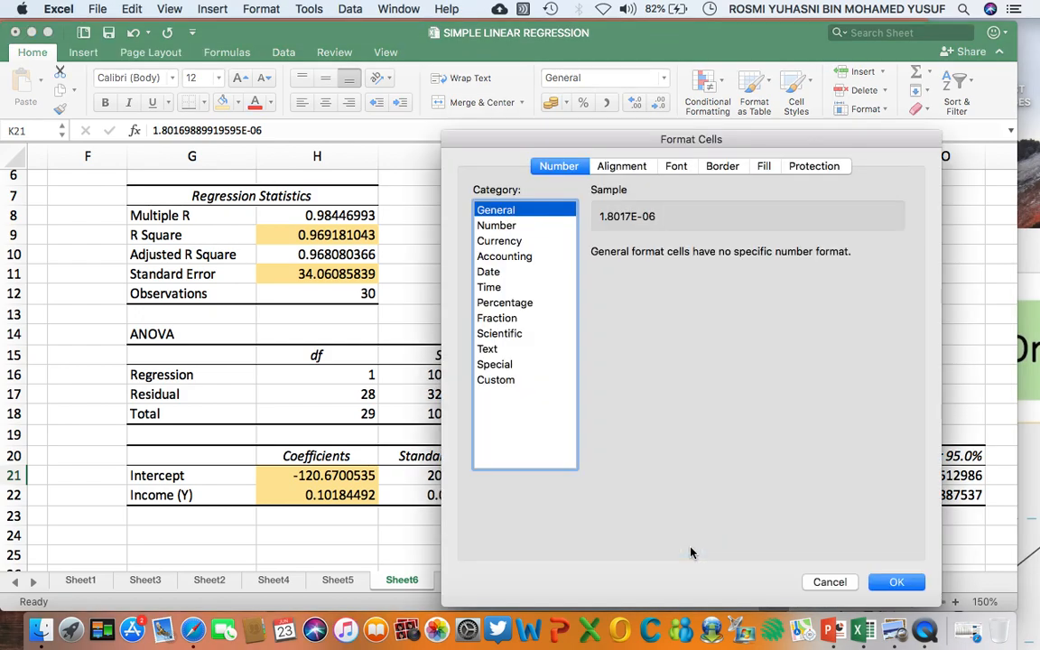
pyautogui.click(495, 228)
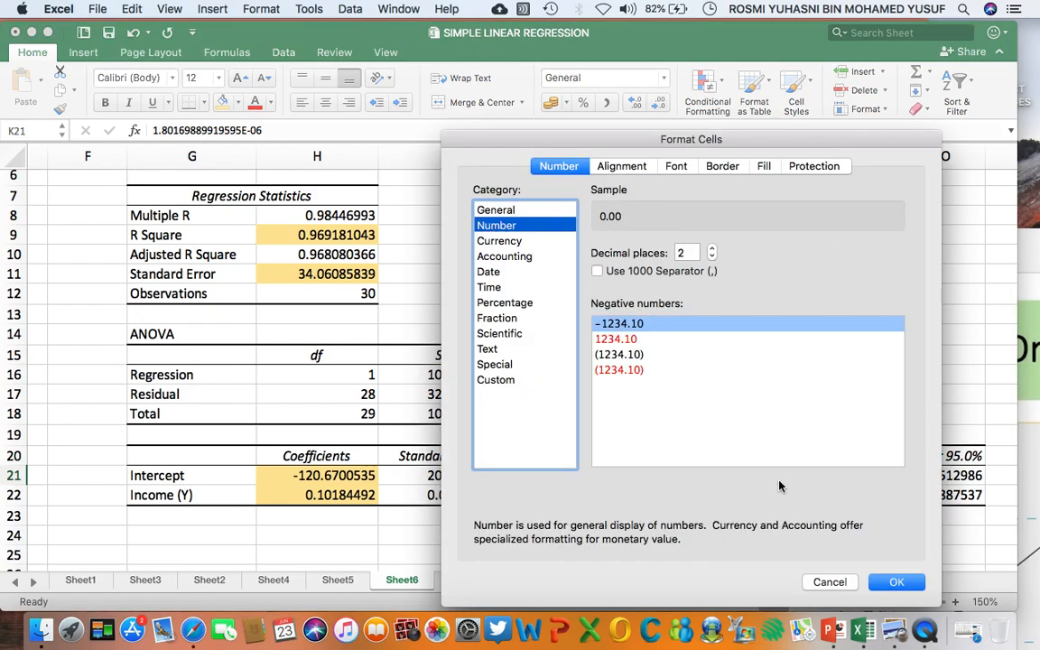
pyautogui.click(712, 249)
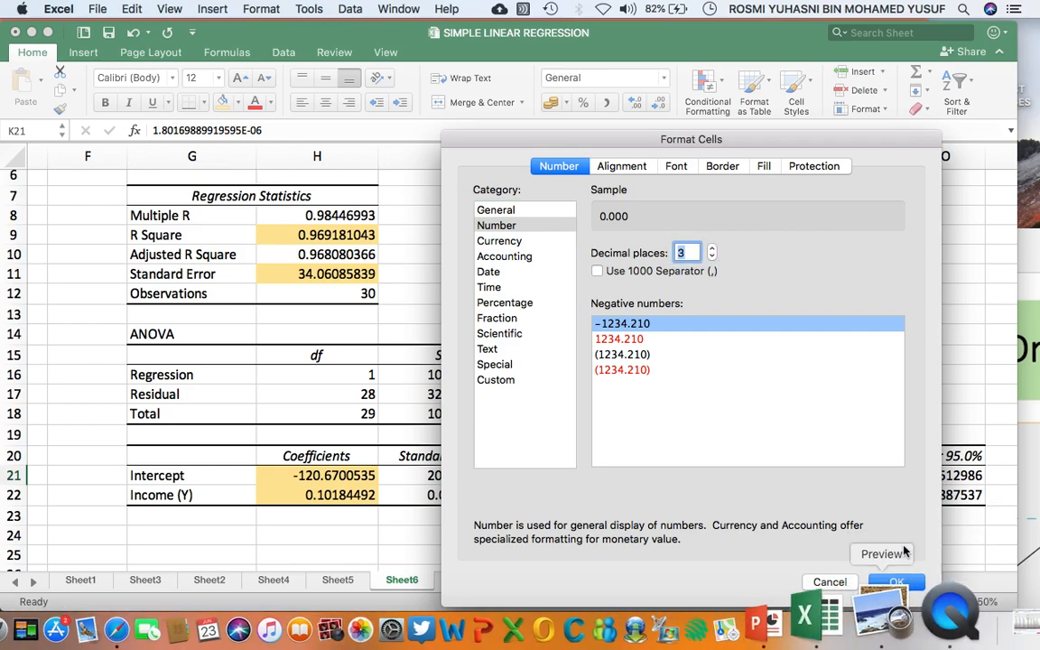
pyautogui.click(893, 583)
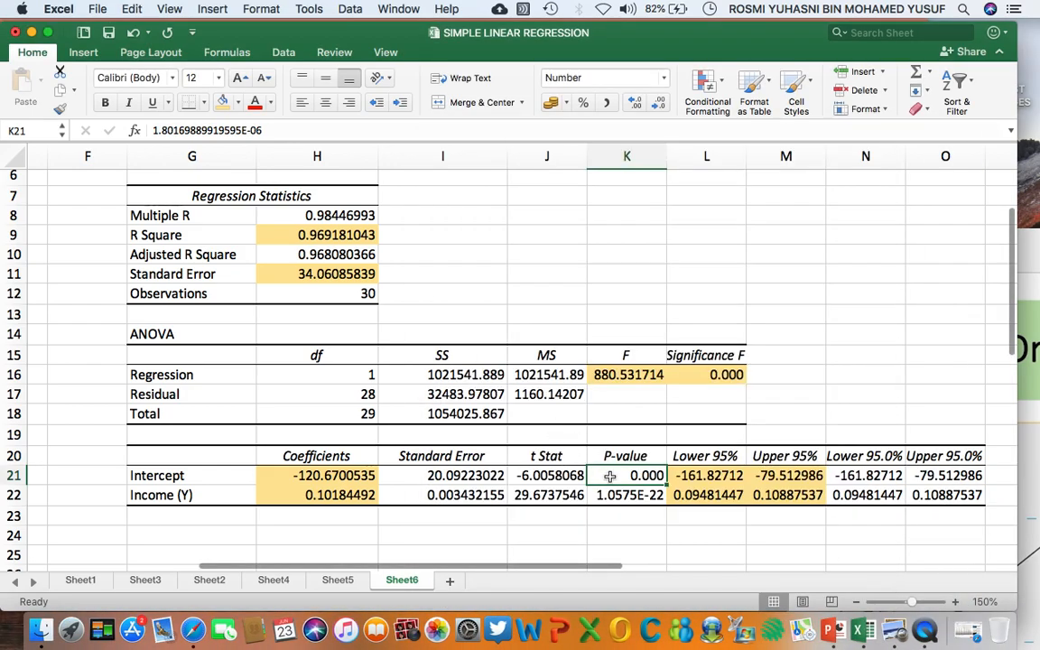
# Step: Format the Income (Y) P-value as a Number with 3 decimal places and deselect it
pyautogui.click(614, 495)
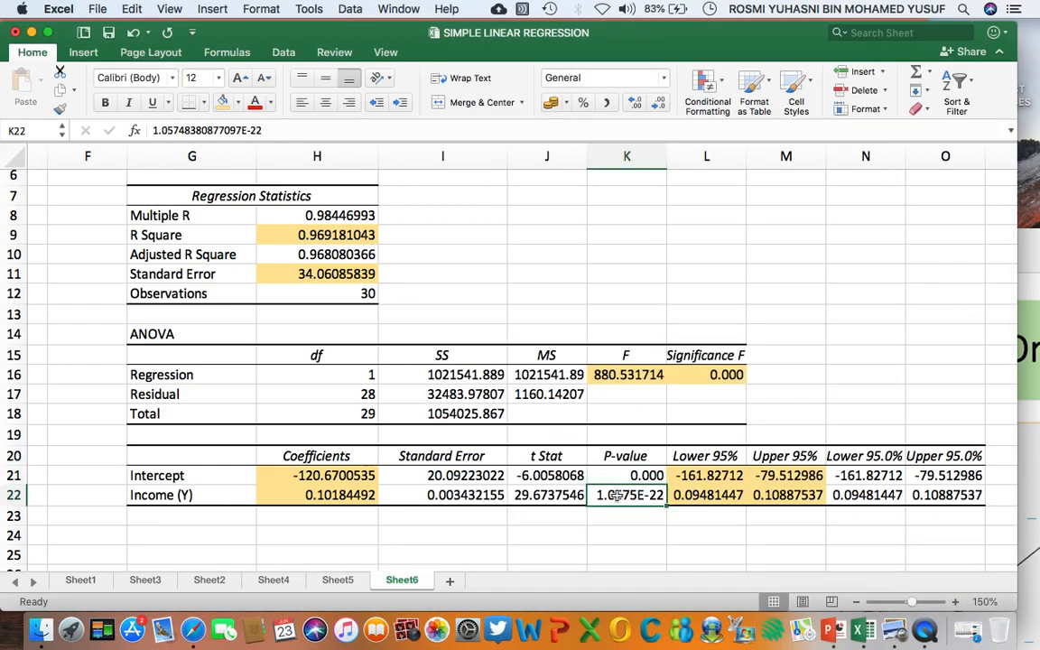
pyautogui.rightClick(614, 495)
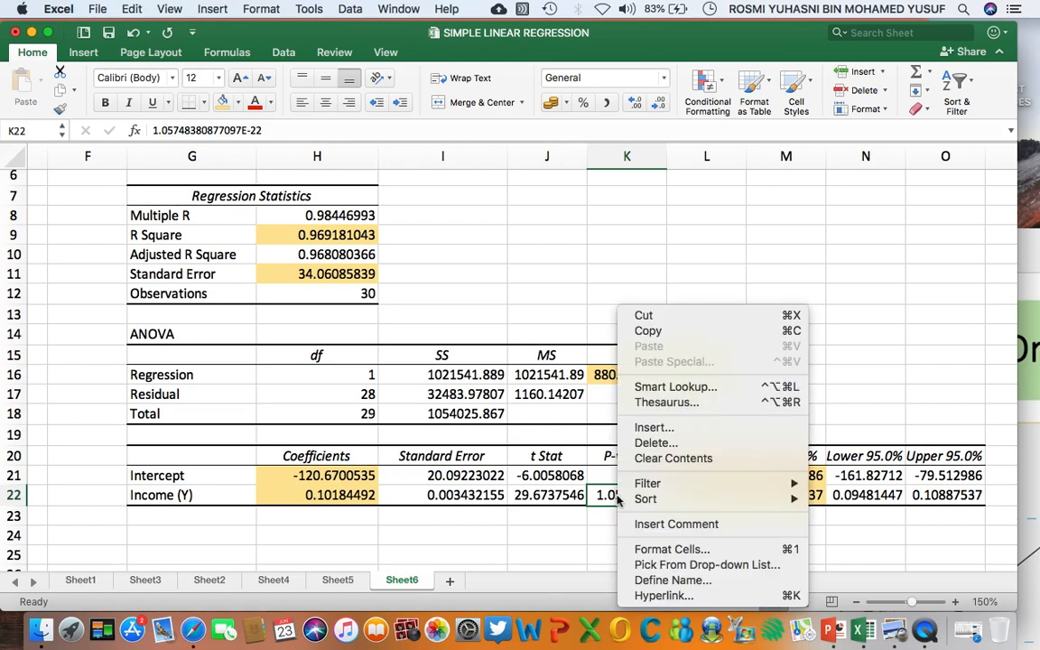
pyautogui.click(659, 547)
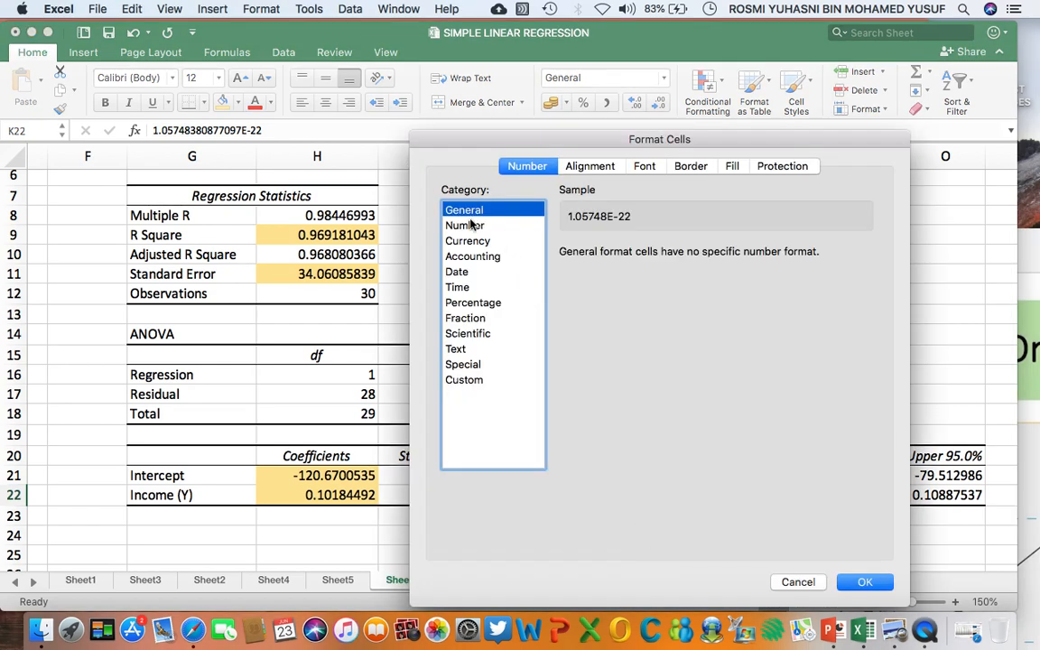
pyautogui.click(464, 225)
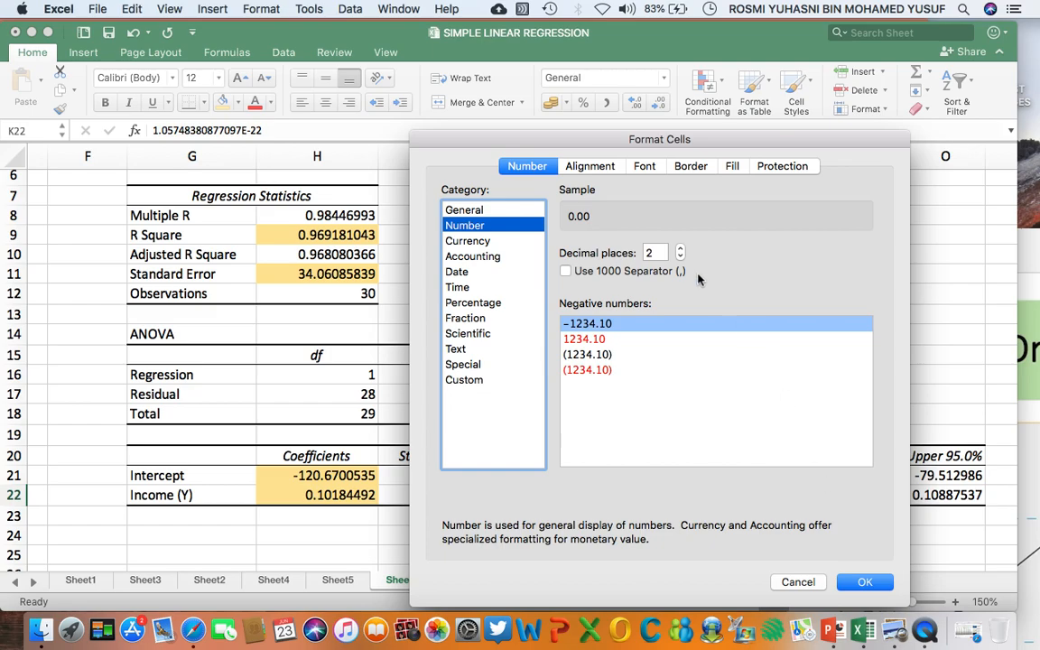
pyautogui.click(681, 249)
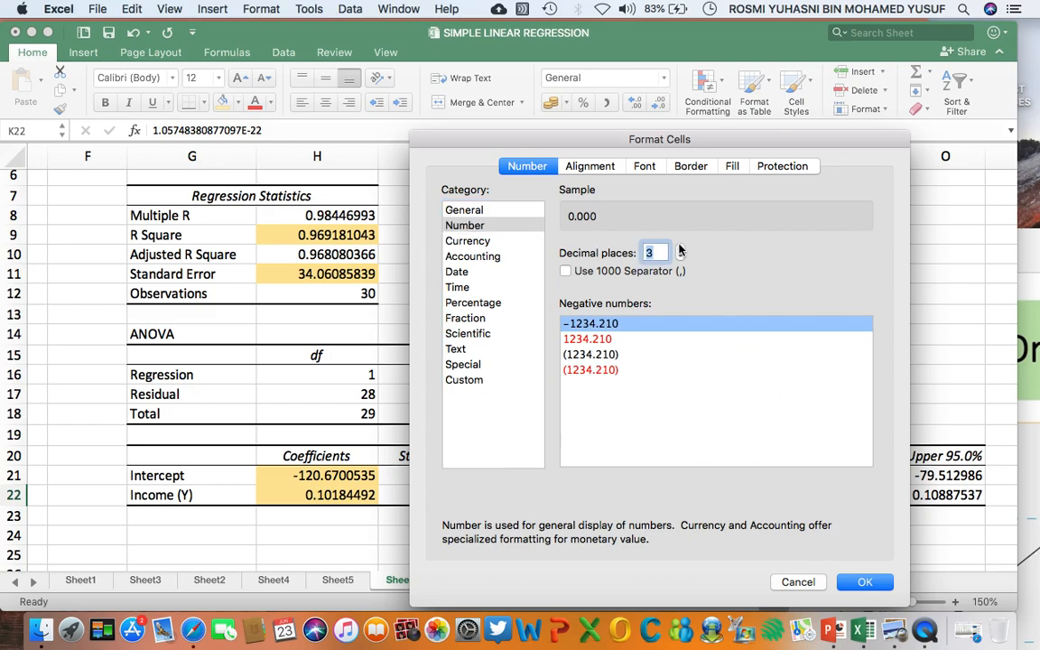
pyautogui.click(864, 583)
pyautogui.click(823, 216)
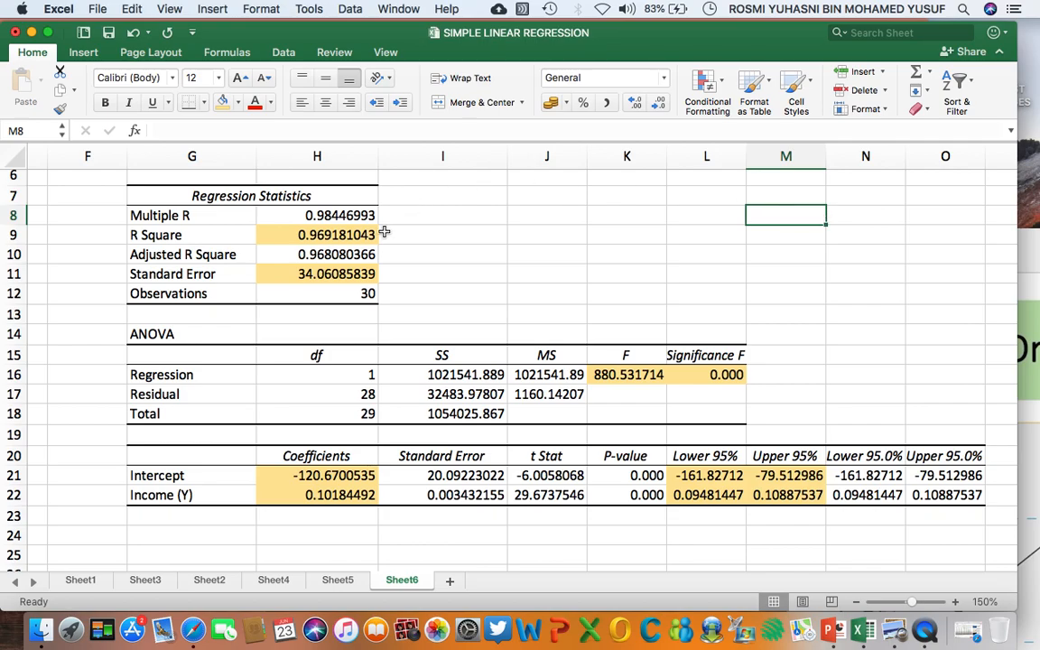
# Step: Move the workbook window aside and switch to the SIMPLE LINEAR REGRESSION presentation in PowerPoint
pyautogui.hscroll(-3, 383, 231)
pyautogui.scroll(1, 383, 231)
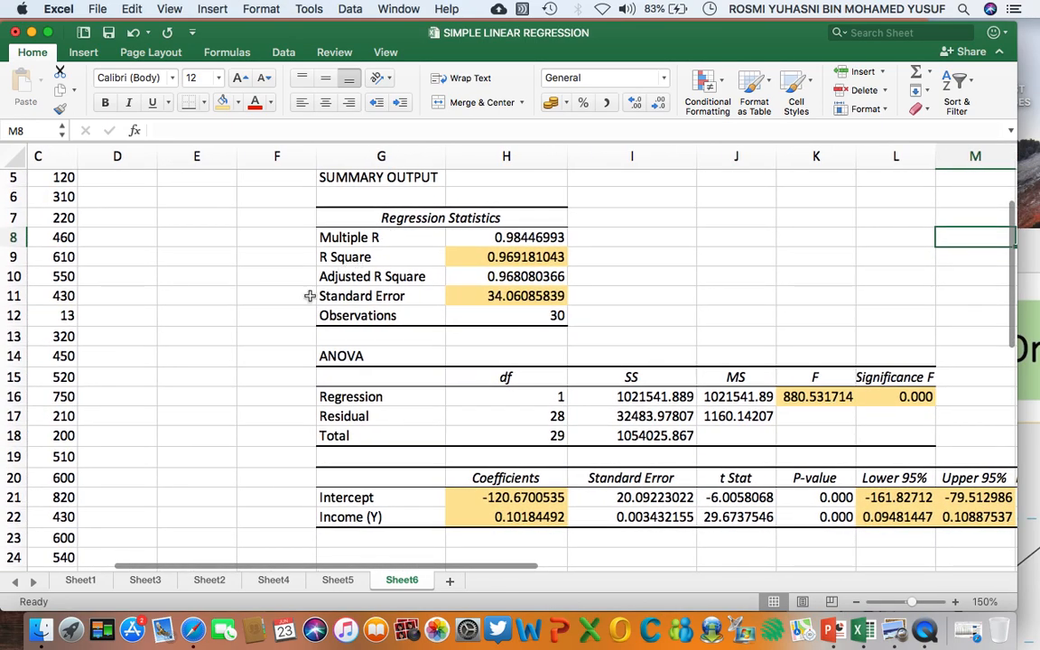
pyautogui.moveTo(327, 40); pyautogui.dragTo(544, 40)
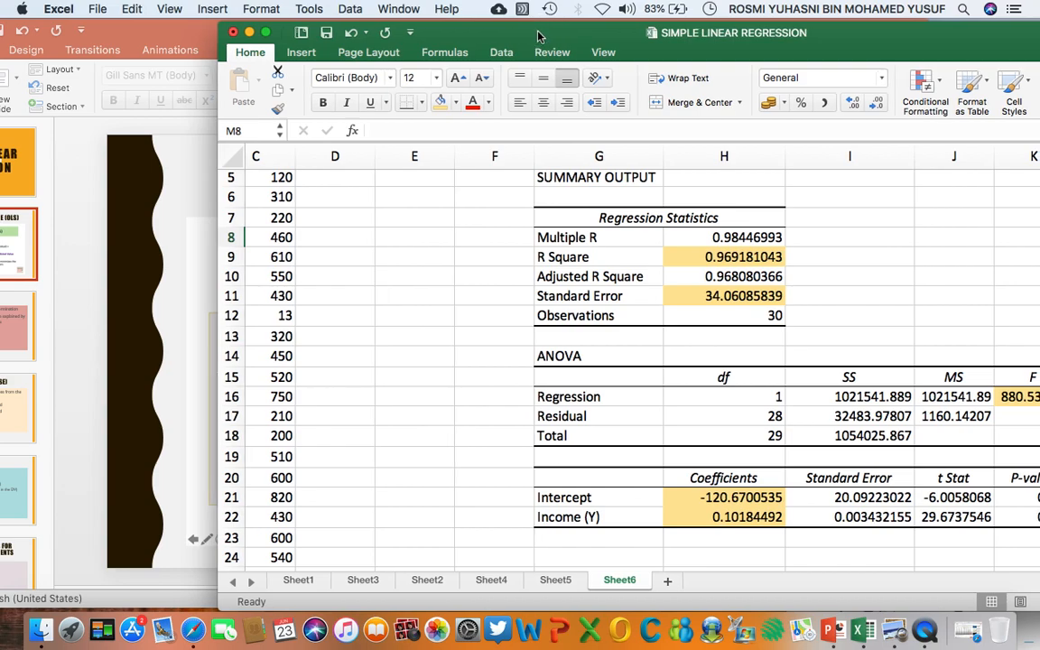
pyautogui.click(152, 285)
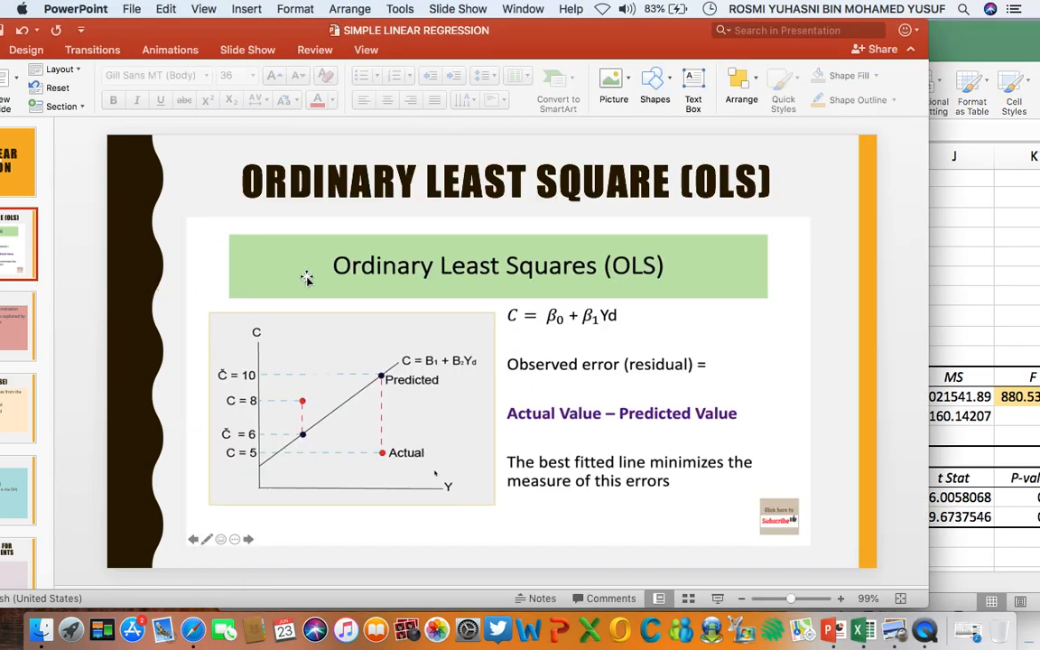